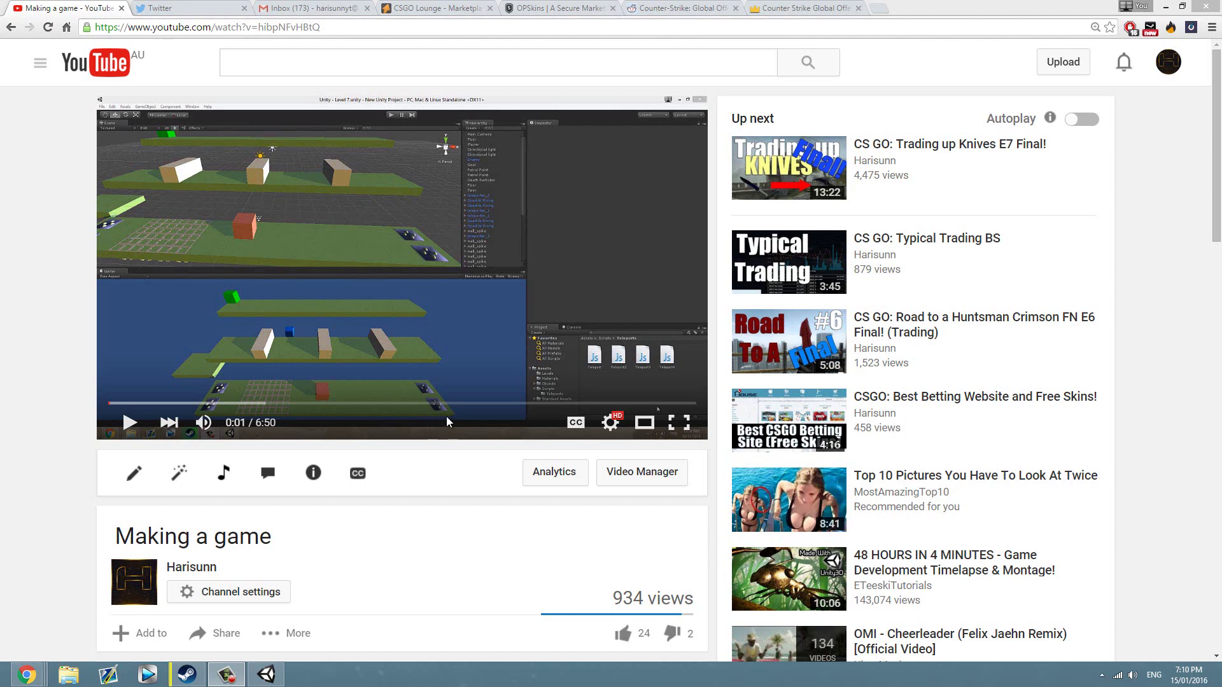
Skim the "Making a game" video by seeking to about 0:55 and 1:36.
click(189, 405)
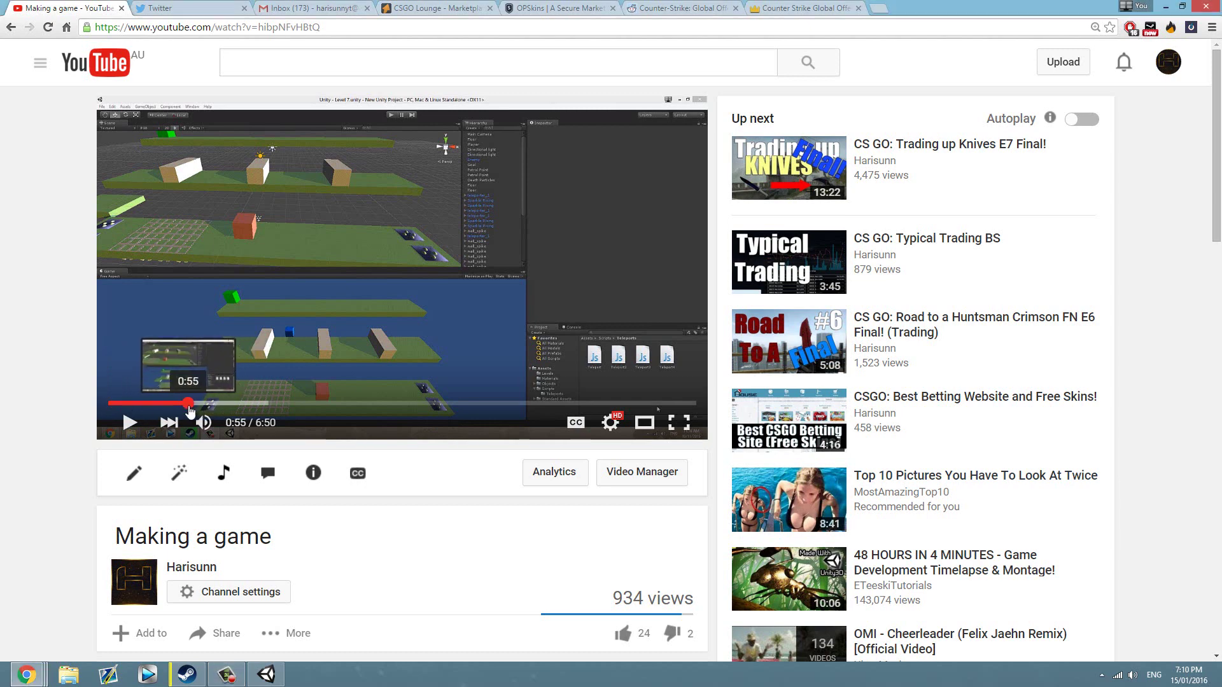
click(246, 403)
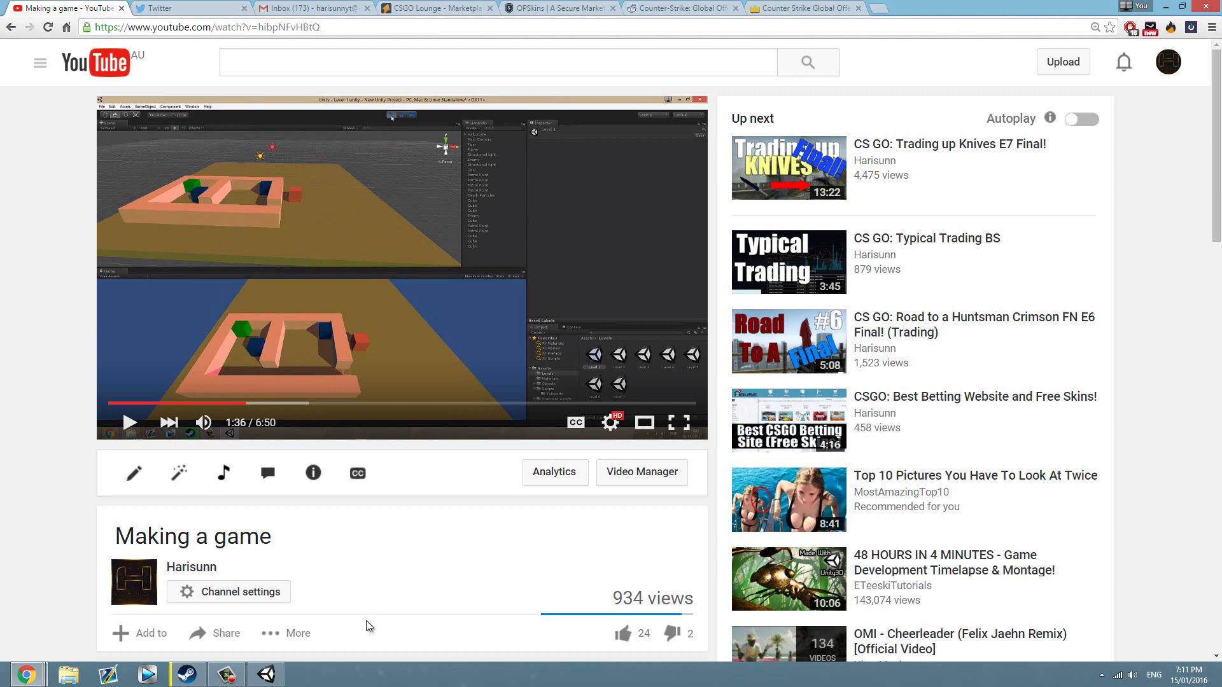
Switch to Unity, show the project's assets and run the Level 1 scene.
click(273, 677)
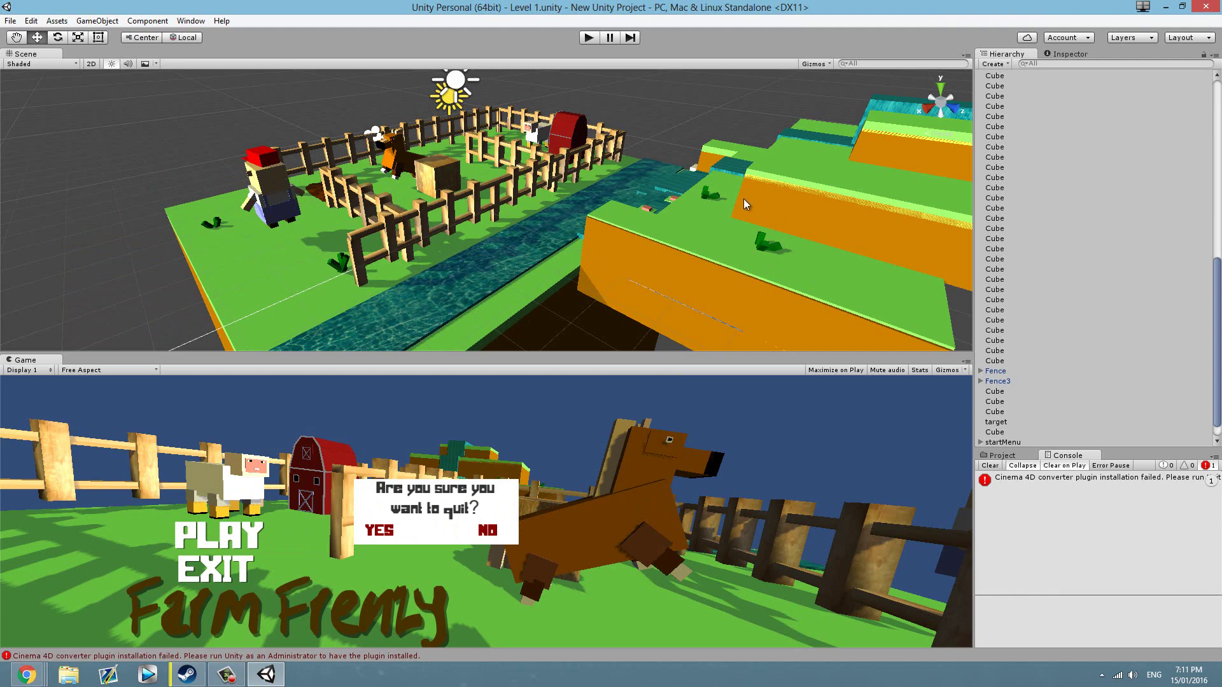
click(1004, 456)
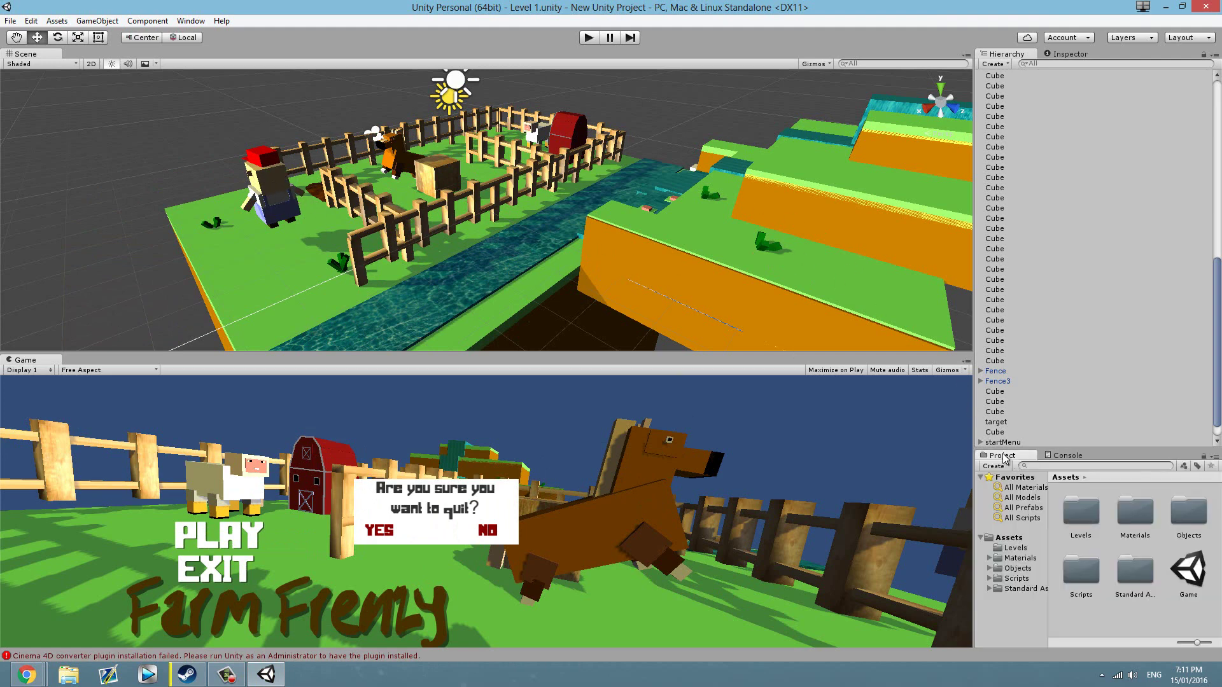
click(588, 38)
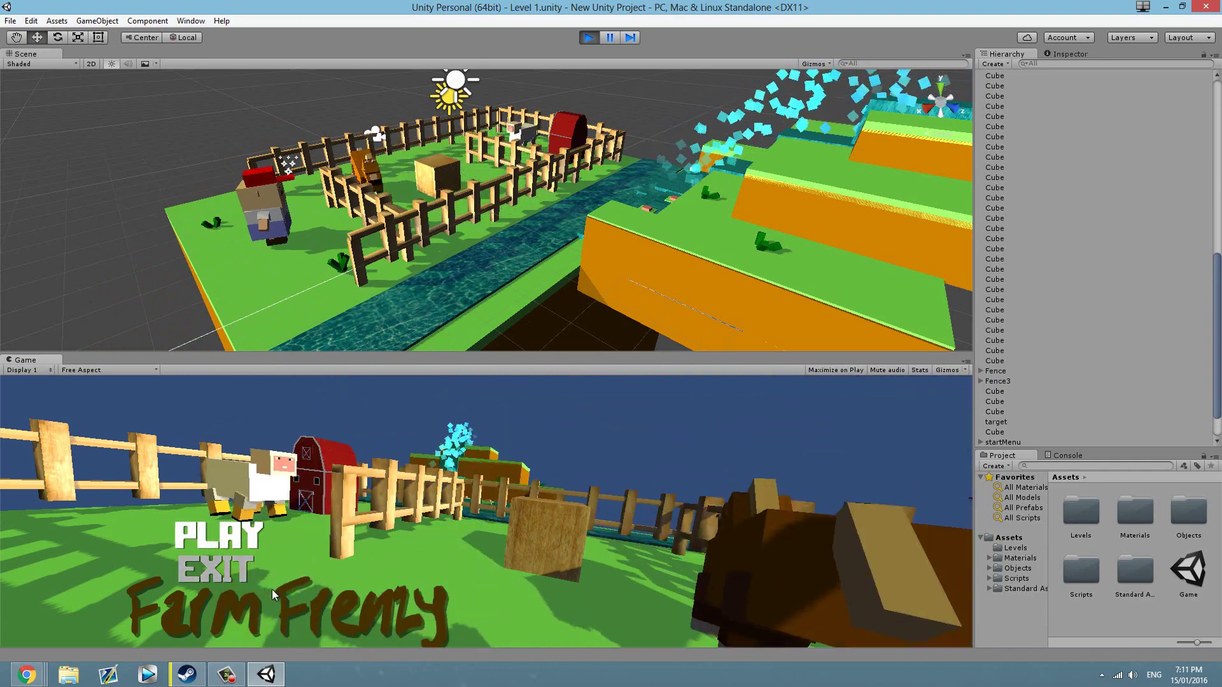
Test the Farm Frenzy menu by choosing Exit, answering No to the quit question and starting the game with Play.
click(262, 578)
click(482, 531)
click(247, 536)
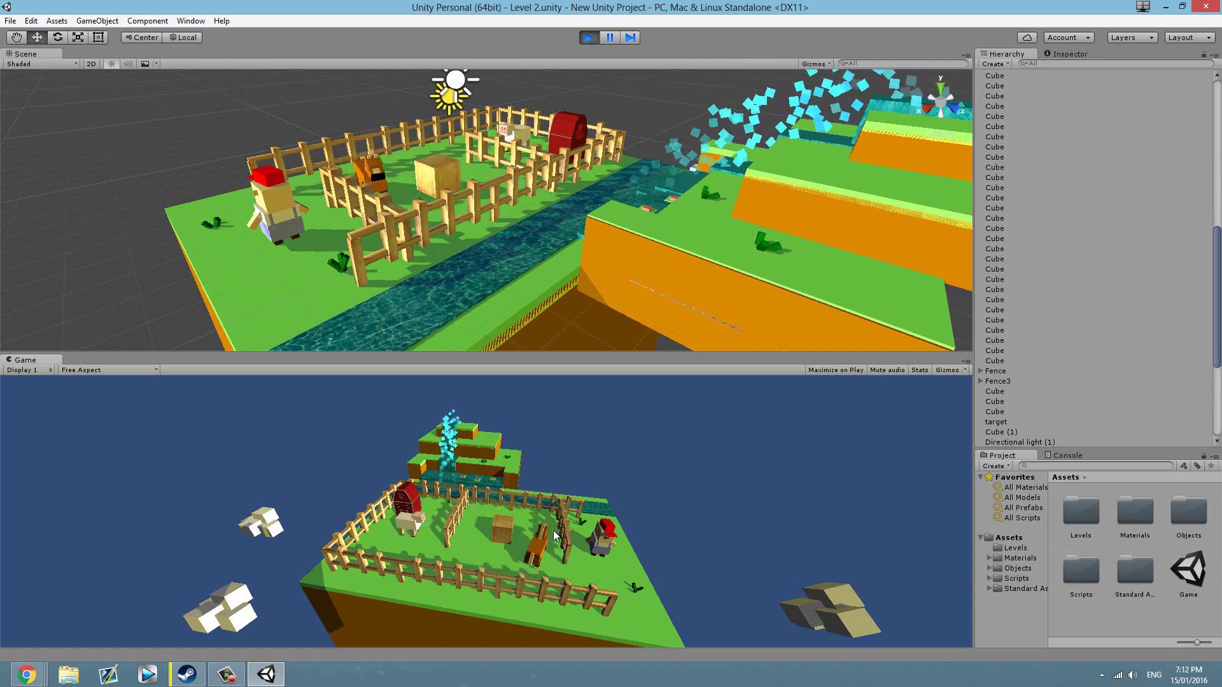
Examine the farmer, fences and animal pen of the running Level 2 scene from near and far.
scroll(455, 272, up, 10)
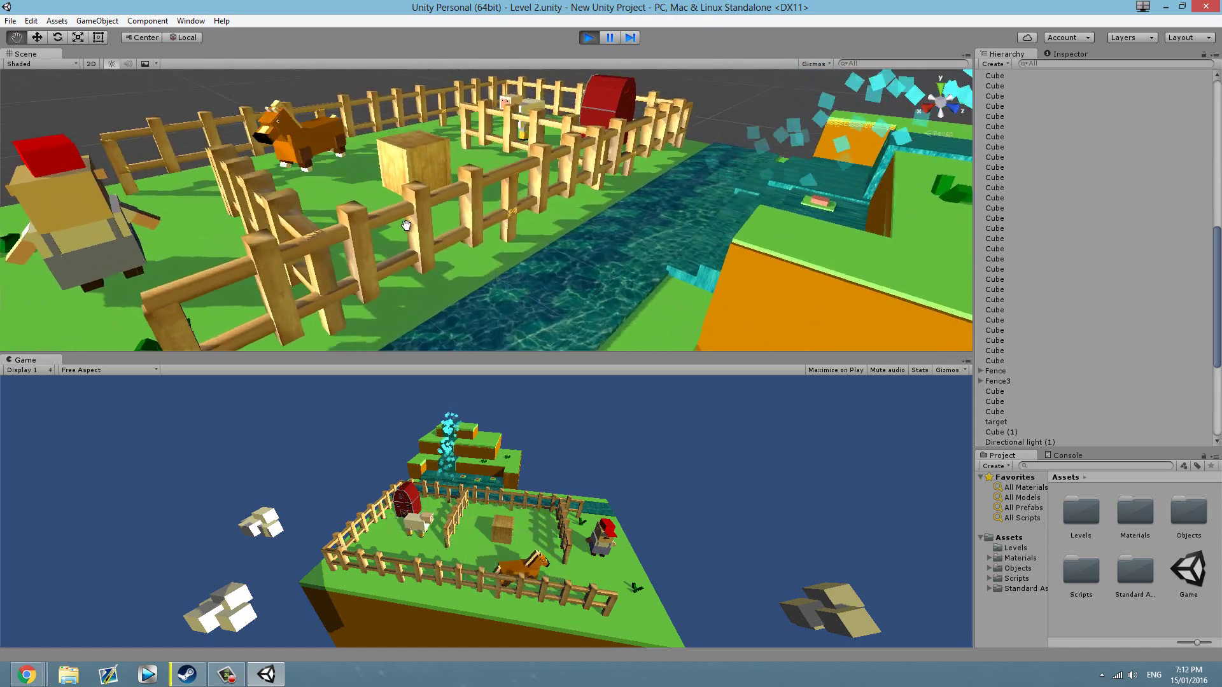
scroll(457, 274, up, 4)
scroll(464, 252, down, 7)
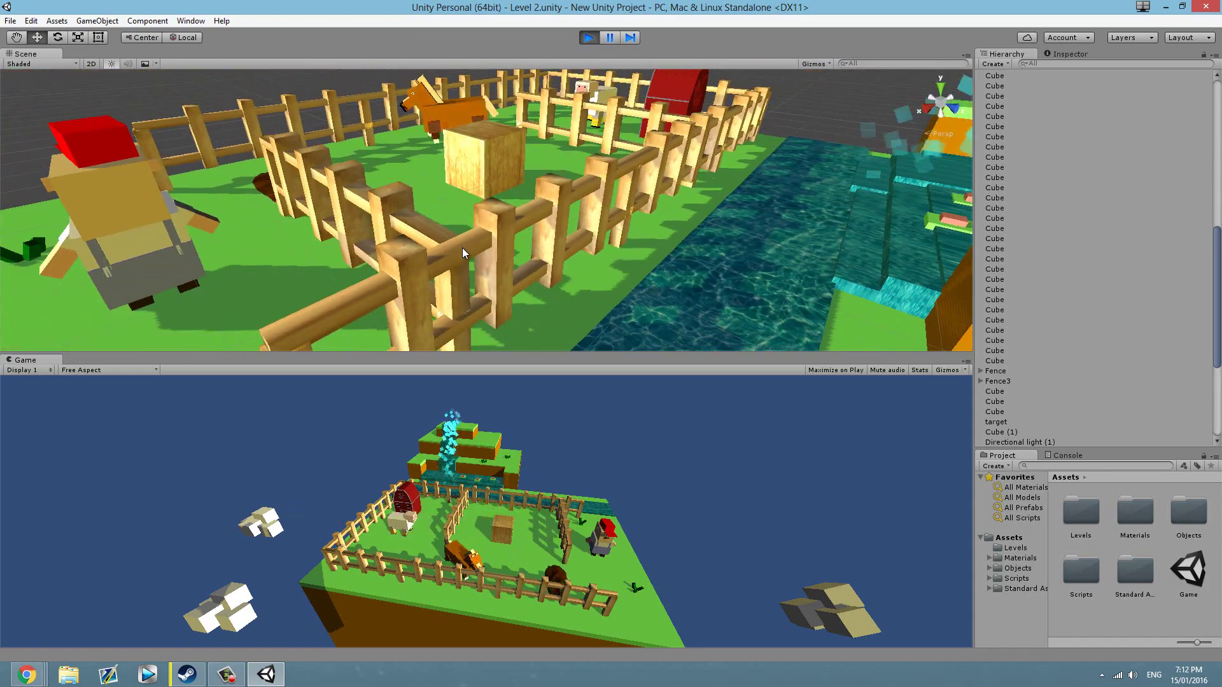
scroll(523, 297, up, 3)
scroll(527, 293, up, 6)
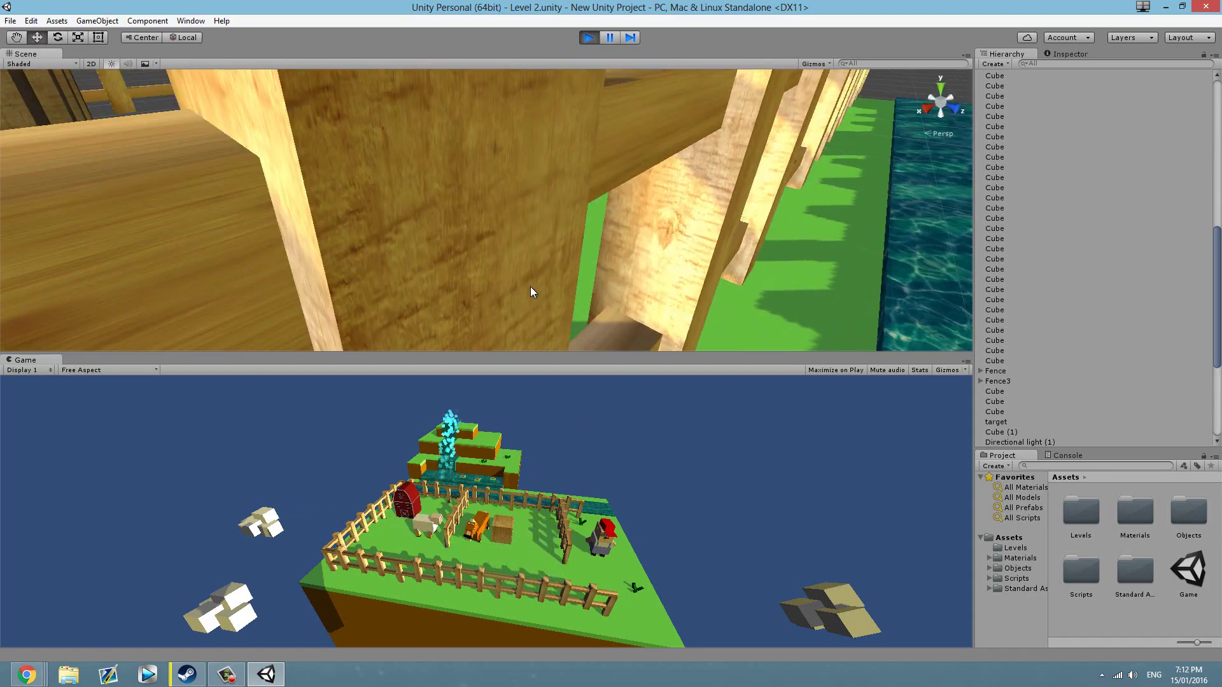
scroll(529, 286, down, 4)
scroll(529, 288, down, 10)
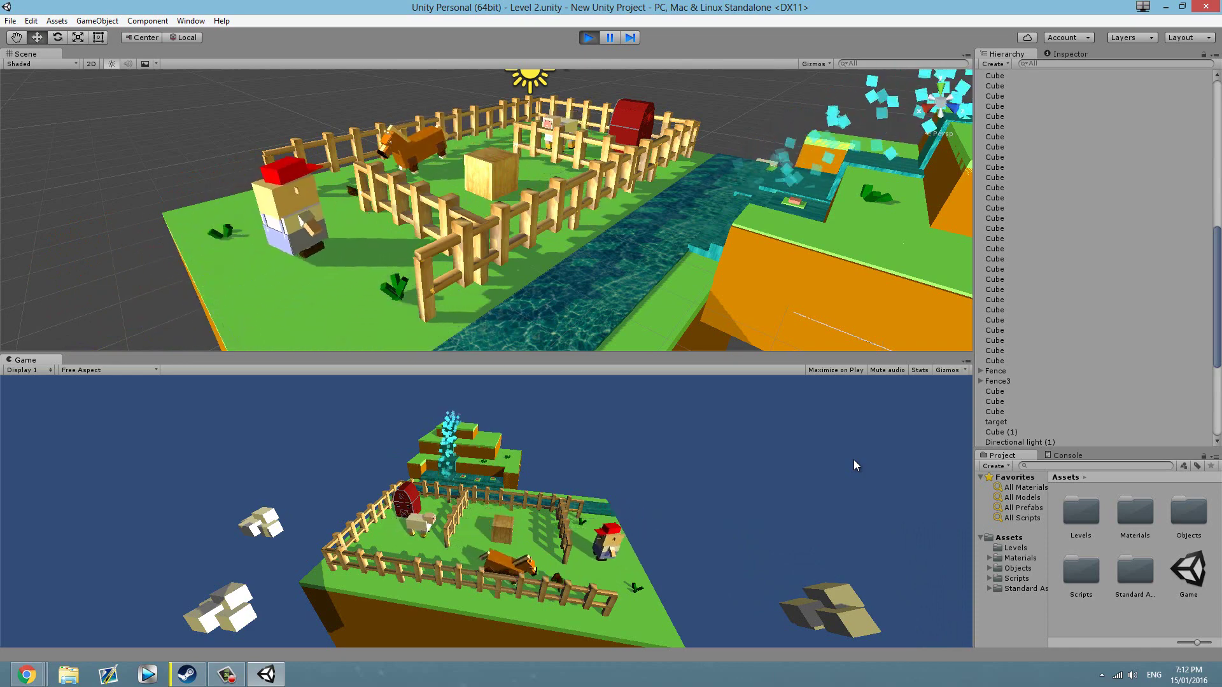
scroll(706, 283, down, 3)
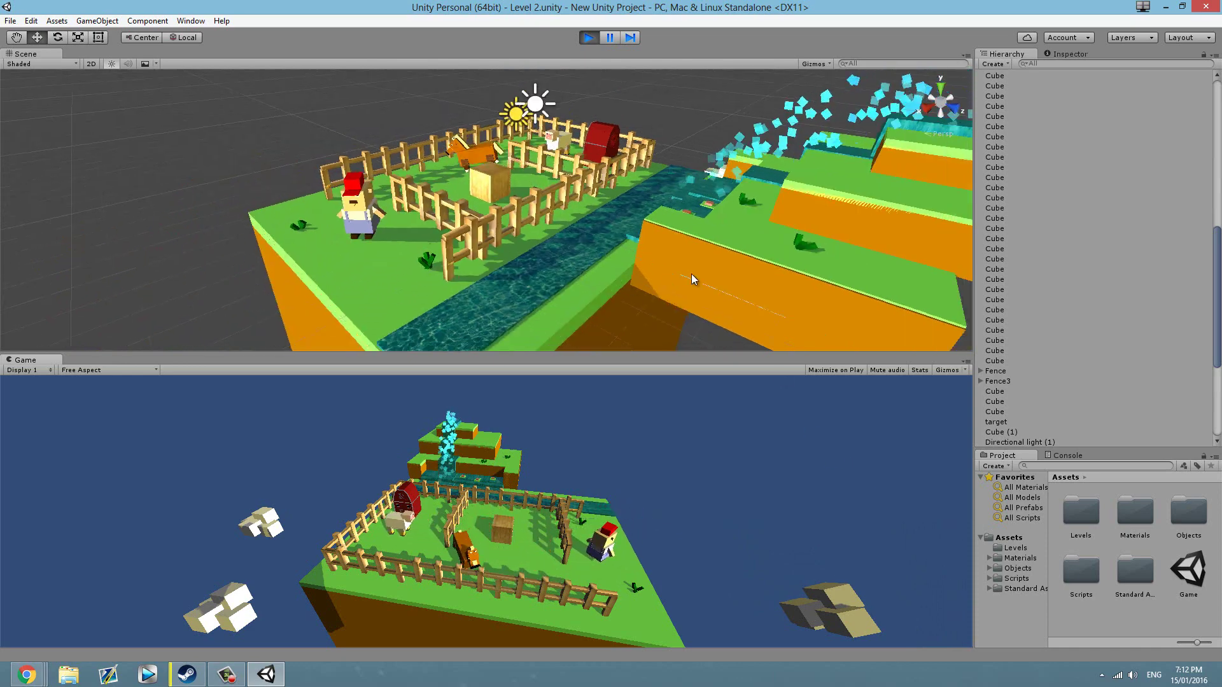
Inspect the waterfall, grassy hill tiers and river, and select the middle lily pad on the water.
middle_drag(695, 276, 570, 312)
right_drag(564, 293, 852, 219)
middle_drag(420, 251, 799, 235)
right_drag(627, 241, 812, 235)
scroll(609, 262, up, 2)
scroll(582, 264, up, 4)
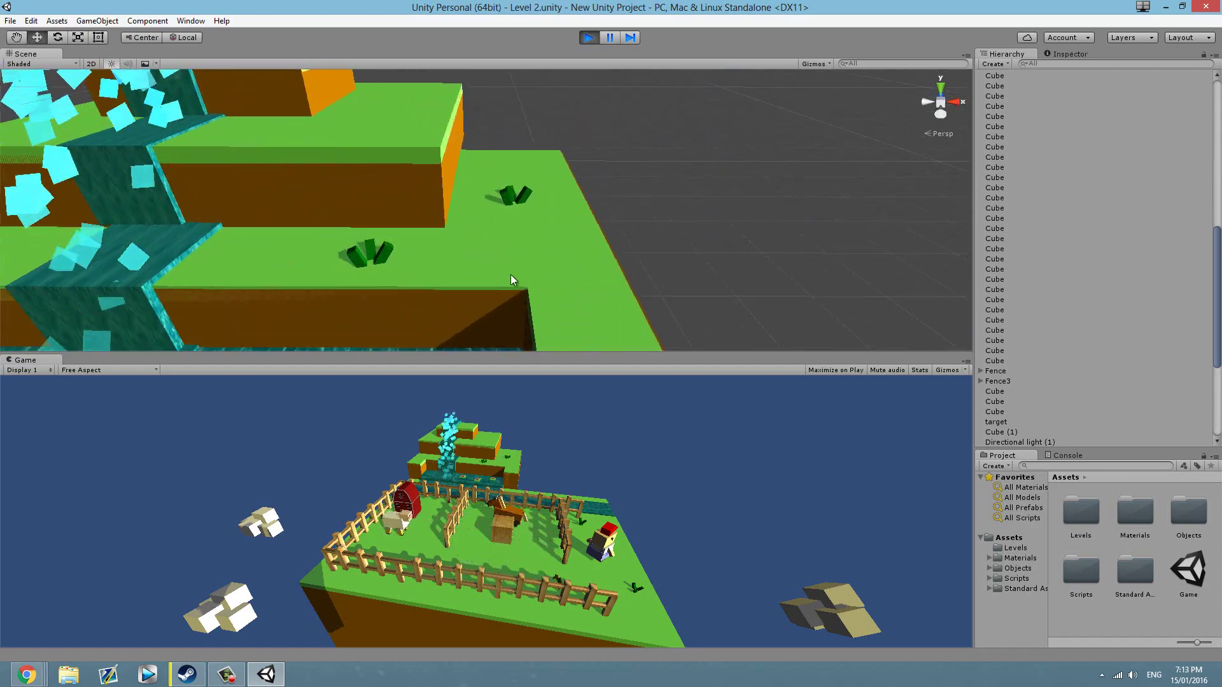
click(509, 276)
scroll(468, 269, down, 4)
middle_drag(441, 279, 501, 240)
scroll(474, 293, up, 4)
middle_drag(504, 304, 449, 261)
right_drag(450, 261, 390, 277)
scroll(390, 279, down, 5)
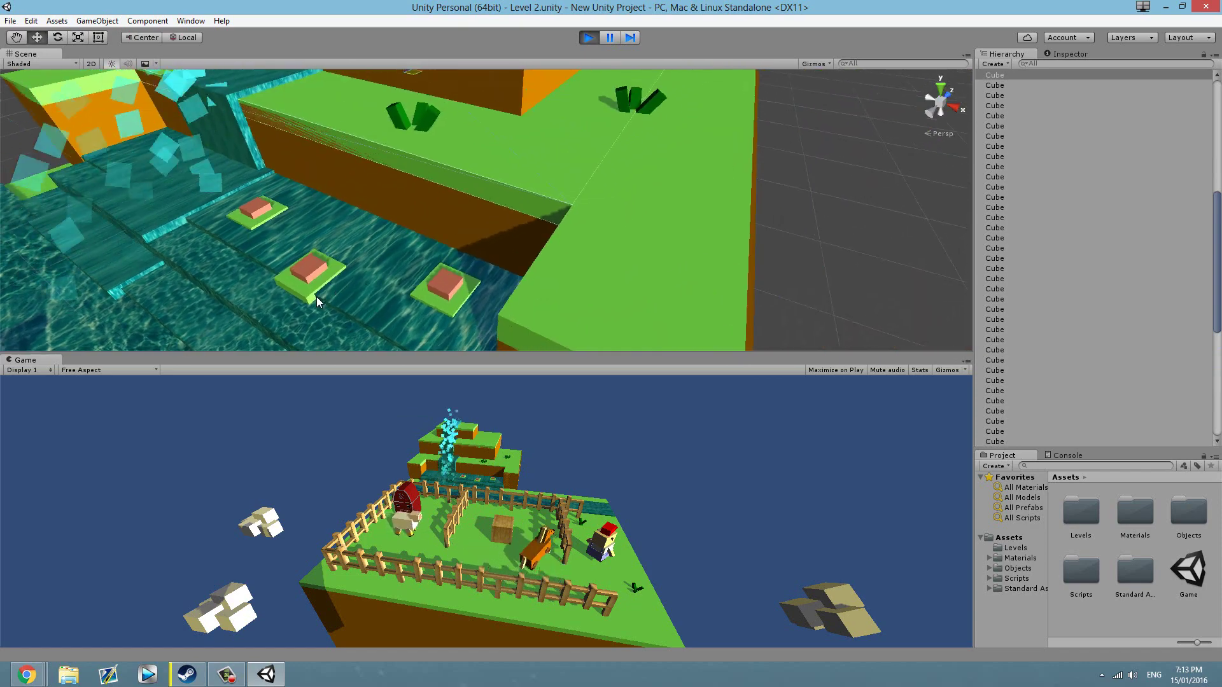
click(305, 284)
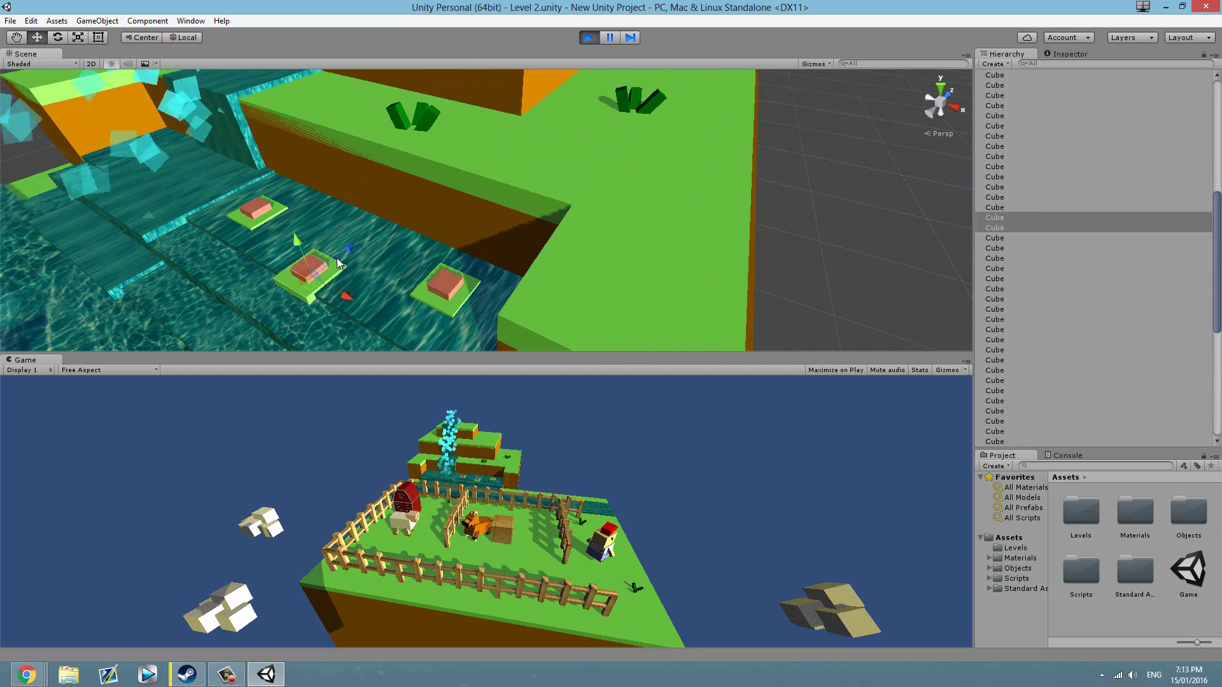
scroll(360, 253, down, 12)
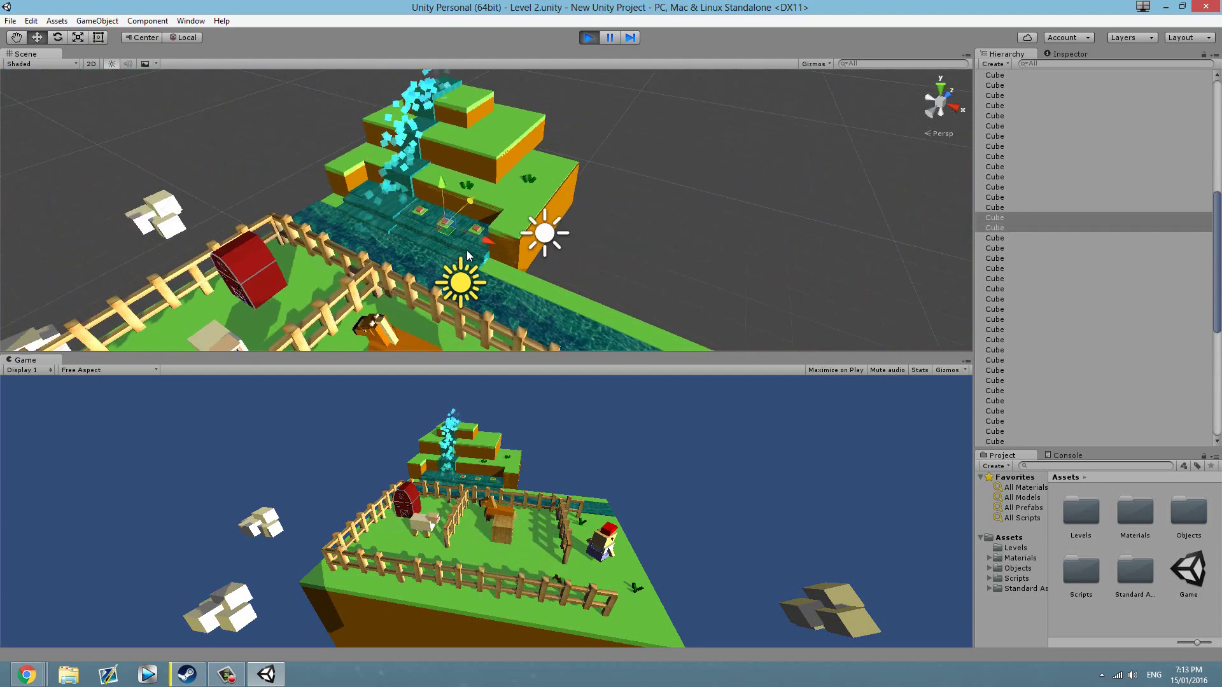
Look over the fenced farmyard with the farmer and horse, and stop the running game.
middle_drag(444, 293, 453, 202)
scroll(453, 202, down, 4)
scroll(453, 201, down, 2)
right_drag(453, 201, 487, 153)
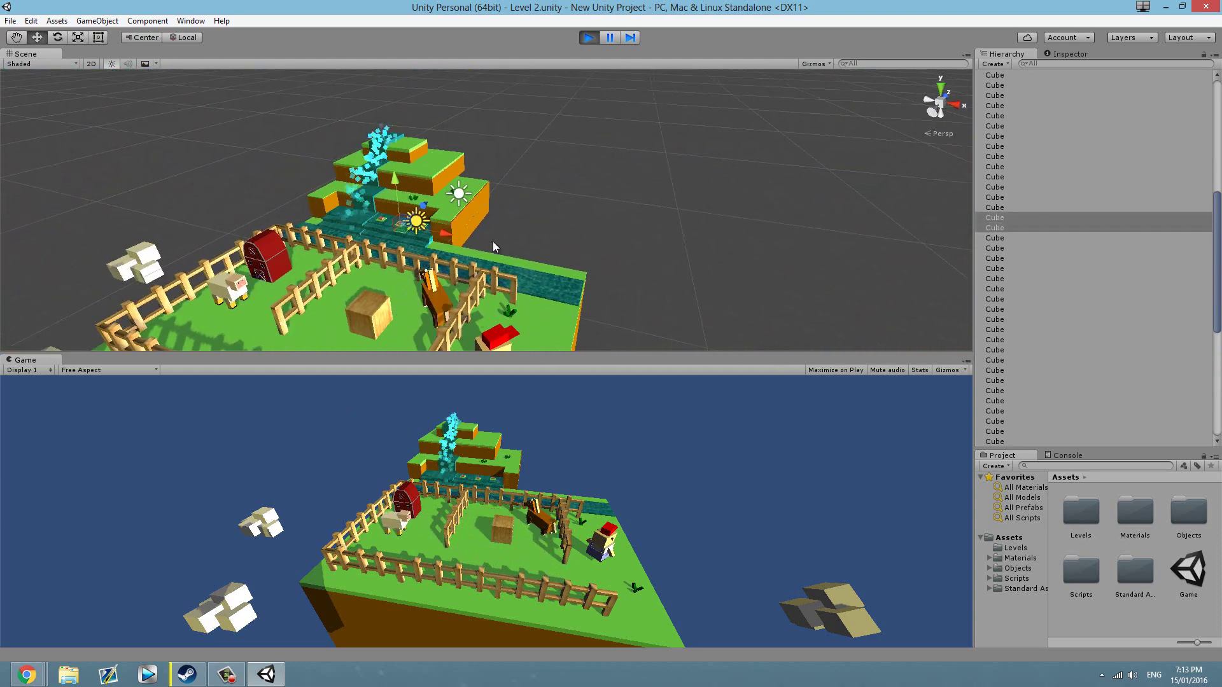
scroll(486, 153, down, 4)
middle_drag(444, 299, 476, 261)
scroll(497, 295, up, 6)
middle_drag(522, 330, 520, 278)
scroll(503, 285, up, 5)
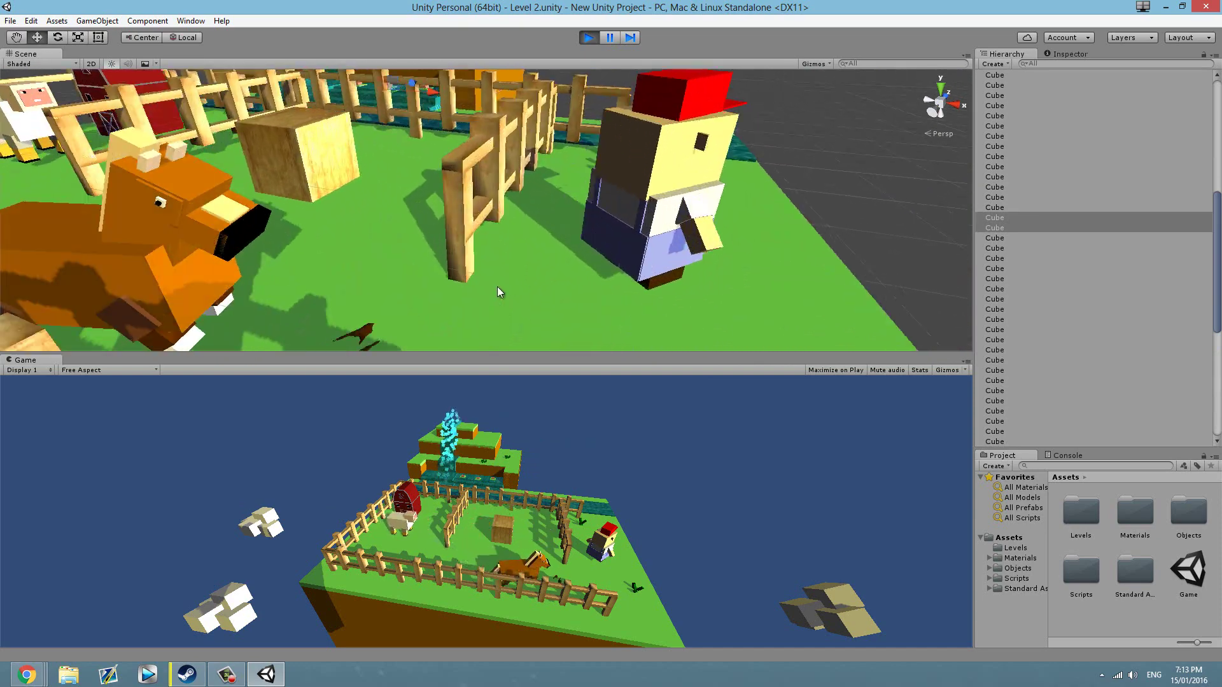
middle_drag(481, 337, 545, 254)
scroll(501, 271, down, 8)
scroll(507, 304, up, 3)
scroll(508, 302, up, 3)
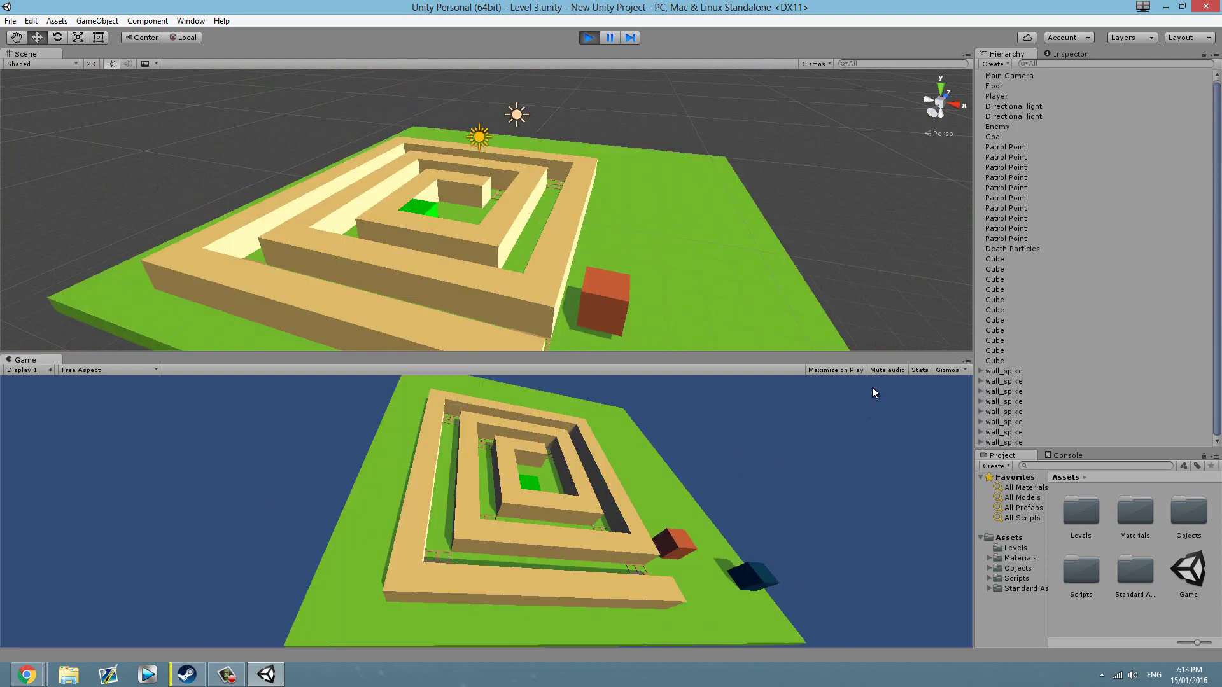
click(586, 39)
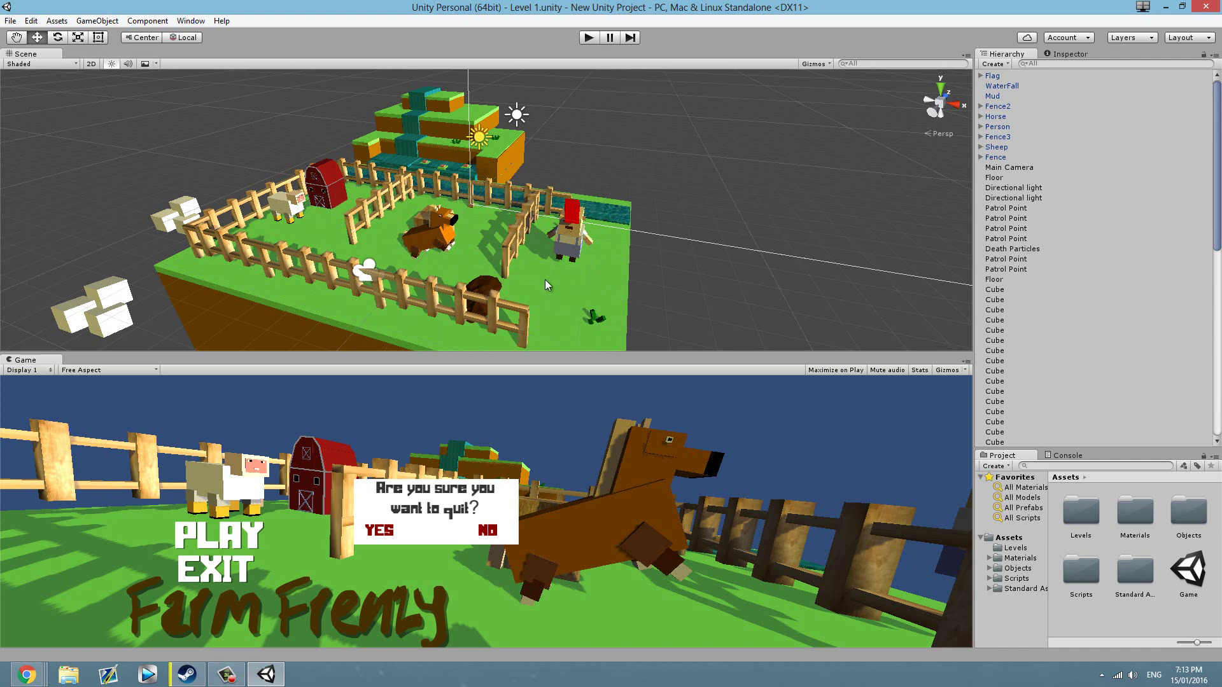
Try raising the Mud object above the ground between the fences in the Level 1 scene.
scroll(488, 289, up, 8)
middle_drag(603, 281, 534, 235)
click(388, 232)
right_drag(598, 234, 450, 239)
scroll(449, 238, down, 6)
middle_drag(654, 246, 468, 244)
drag(307, 161, 294, 99)
click(327, 199)
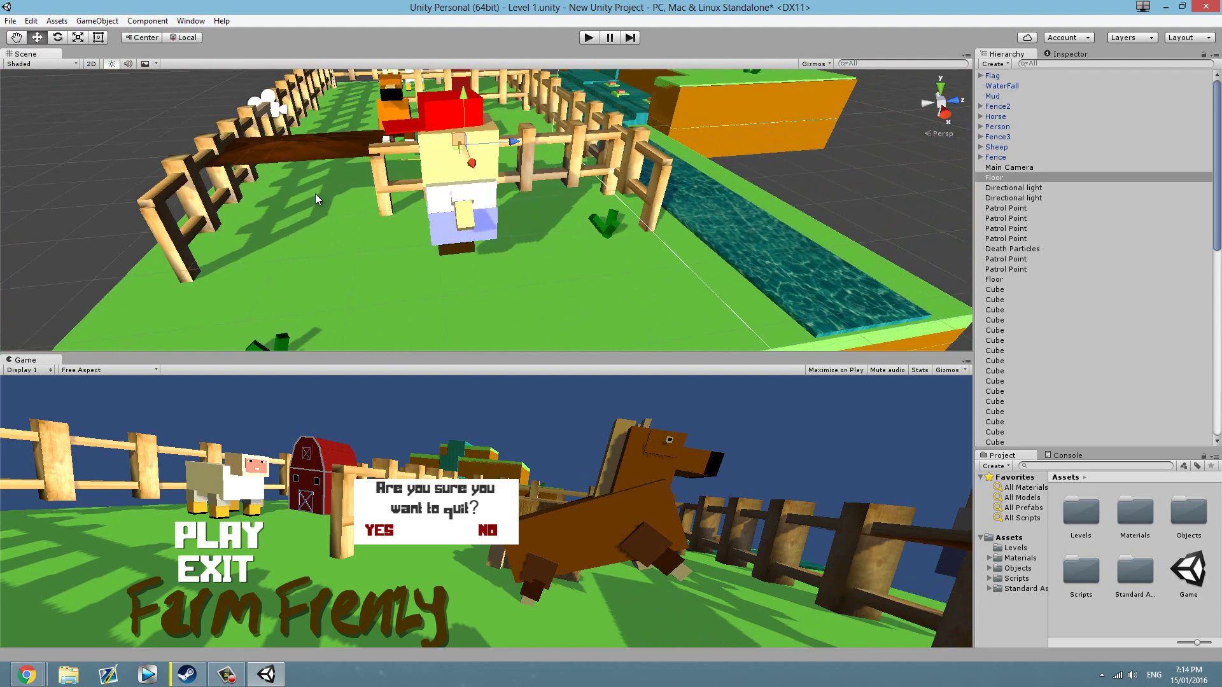
middle_drag(313, 192, 384, 222)
scroll(414, 262, up, 6)
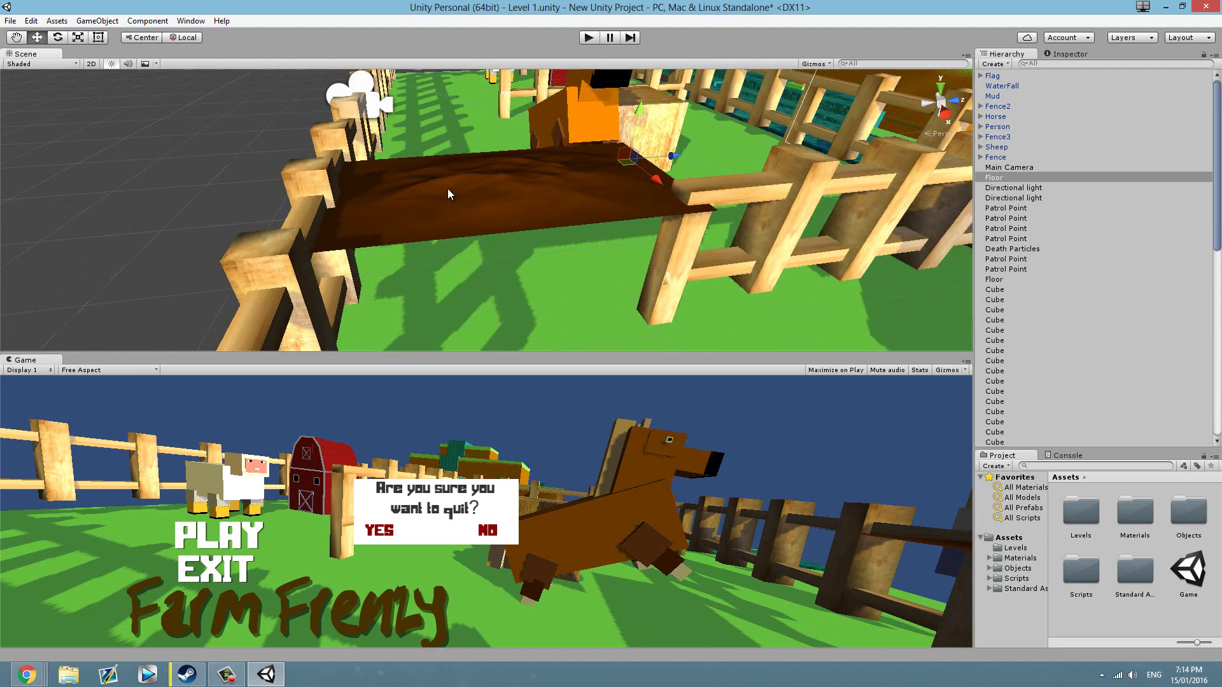
Undo the Mud object's move and clear the selection.
click(447, 188)
key(ctrl+z)
scroll(571, 213, down, 3)
key(ctrl+z)
key(ctrl+z)
scroll(571, 212, down, 3)
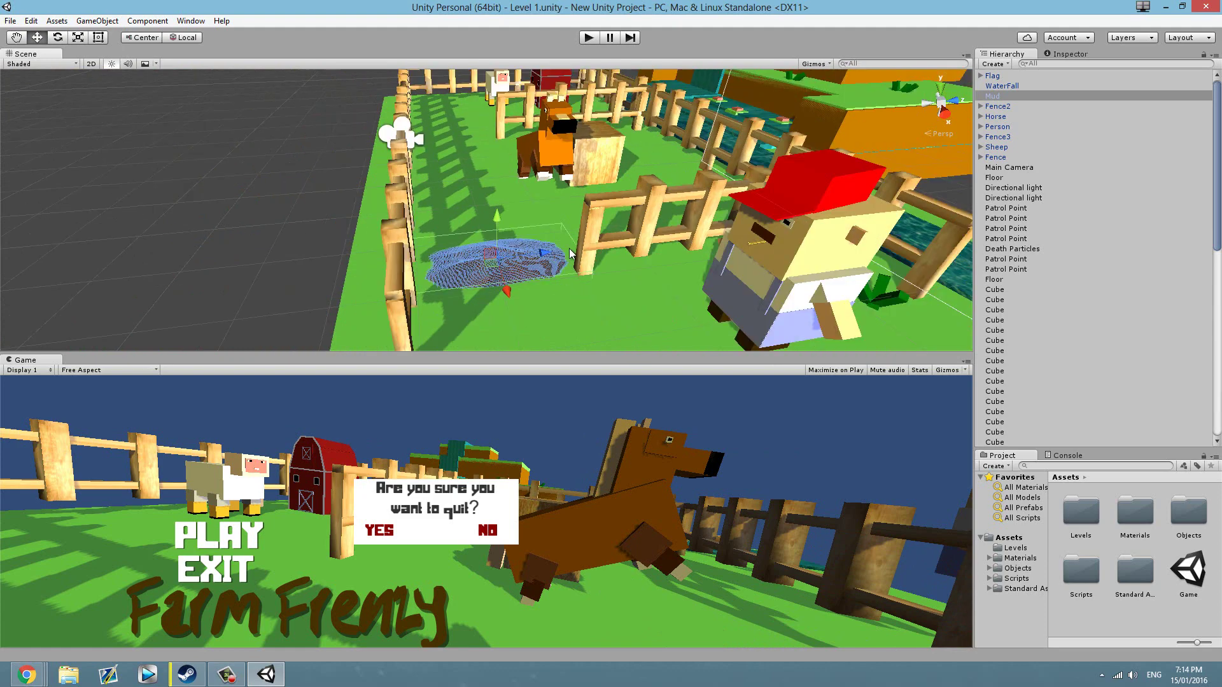
middle_drag(574, 251, 481, 211)
click(185, 216)
scroll(184, 216, down, 8)
alt+drag(366, 190, 352, 298)
Look through the ProjectSettings, Assets and Library folders of the TerrainTest2 project in the Documents library.
click(71, 677)
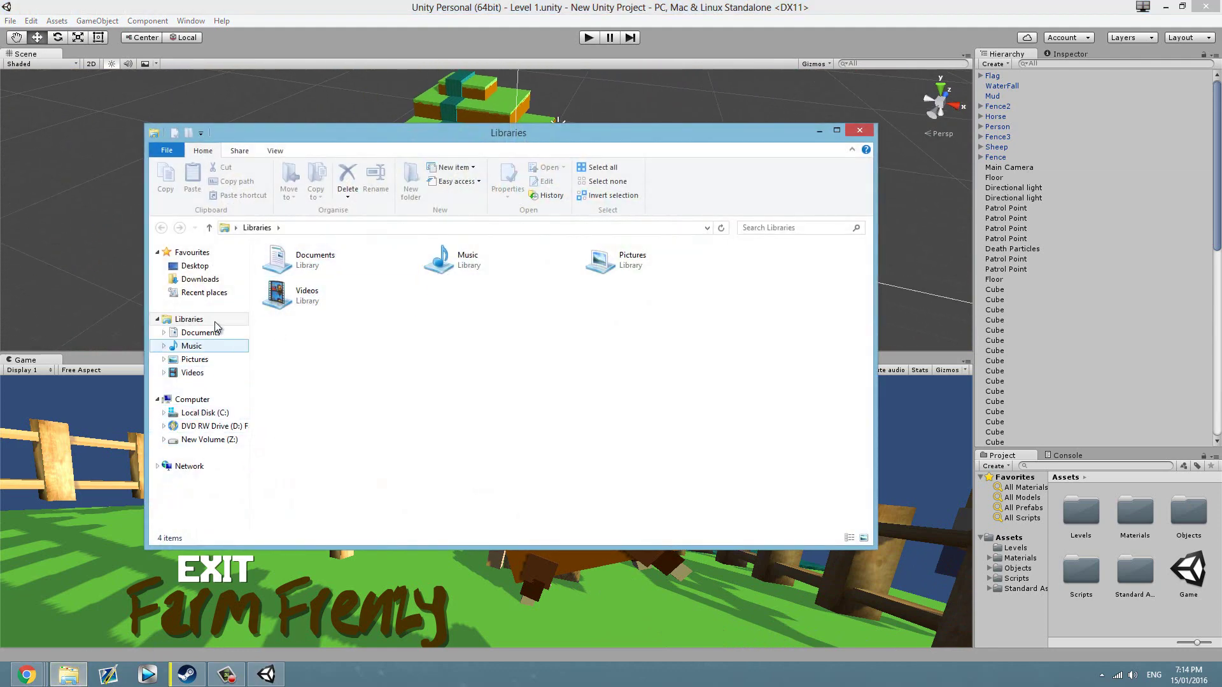
click(194, 332)
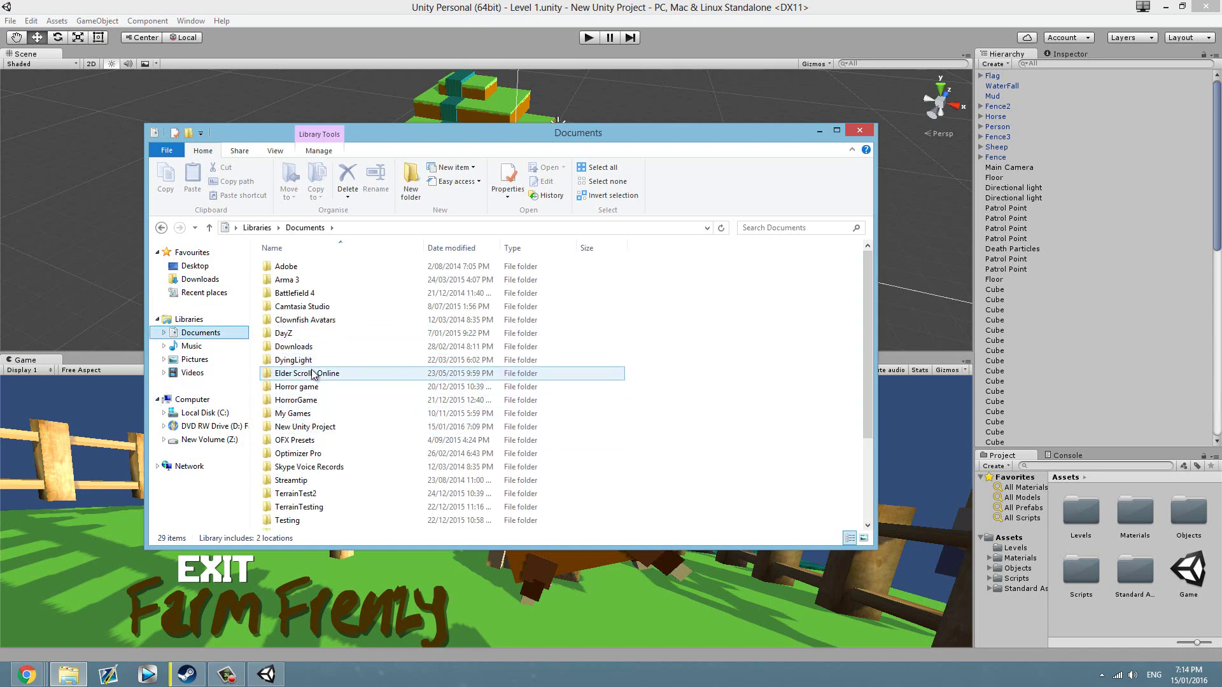
double_click(311, 494)
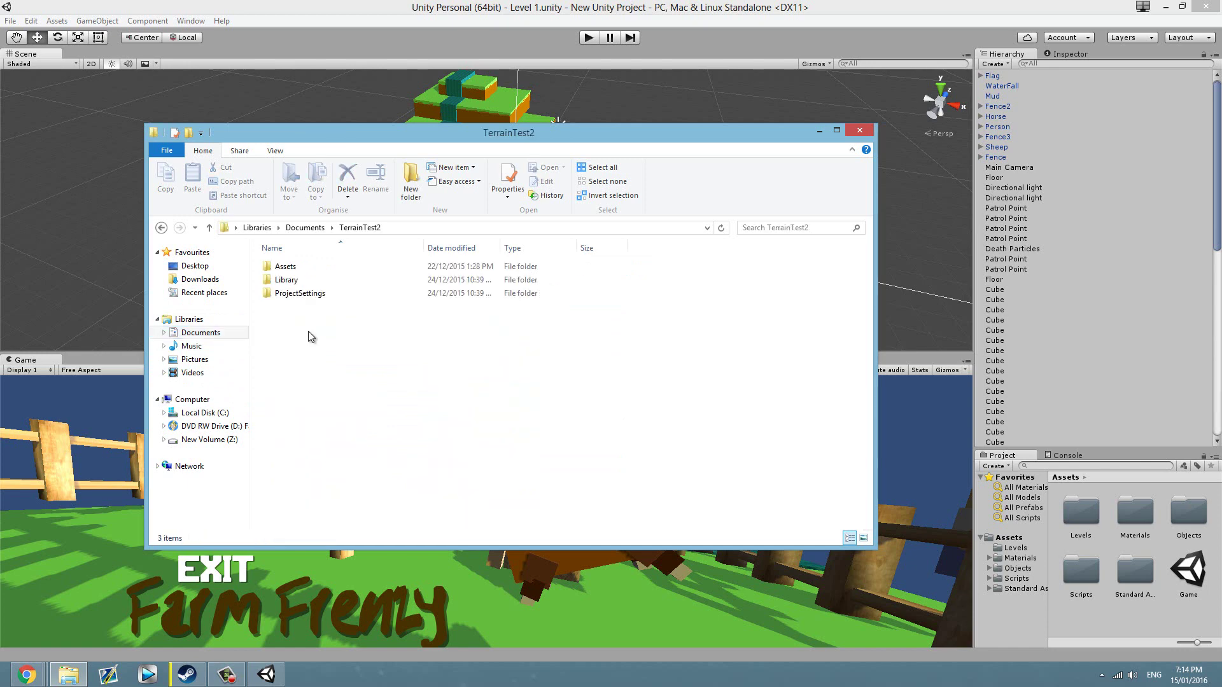
double_click(302, 295)
click(161, 227)
double_click(285, 267)
click(161, 228)
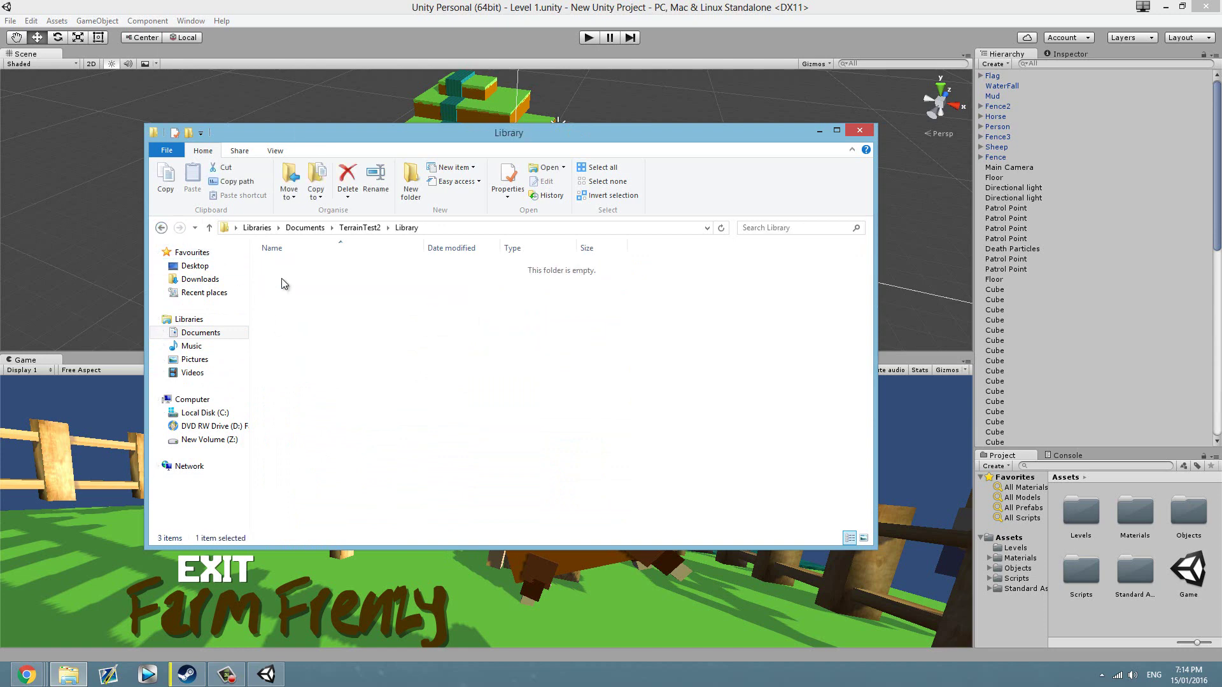
double_click(286, 280)
click(859, 130)
Open the TerrainTest2 project in Unity.
click(11, 10)
click(243, 171)
click(15, 18)
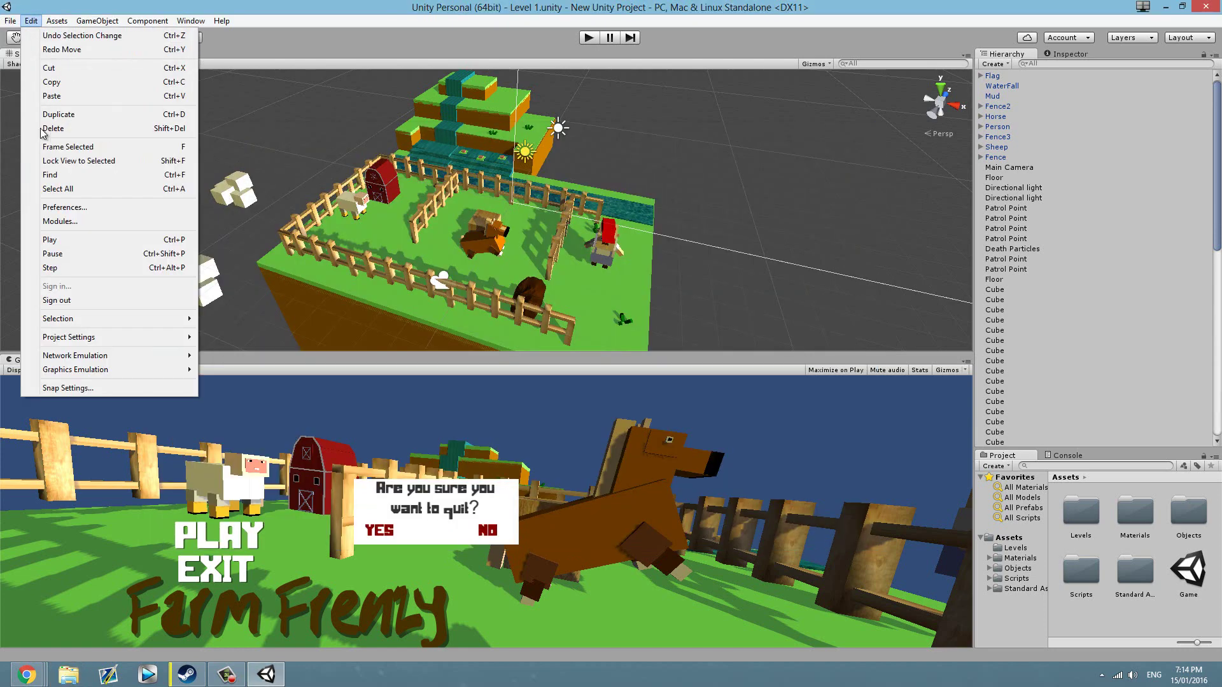
click(46, 114)
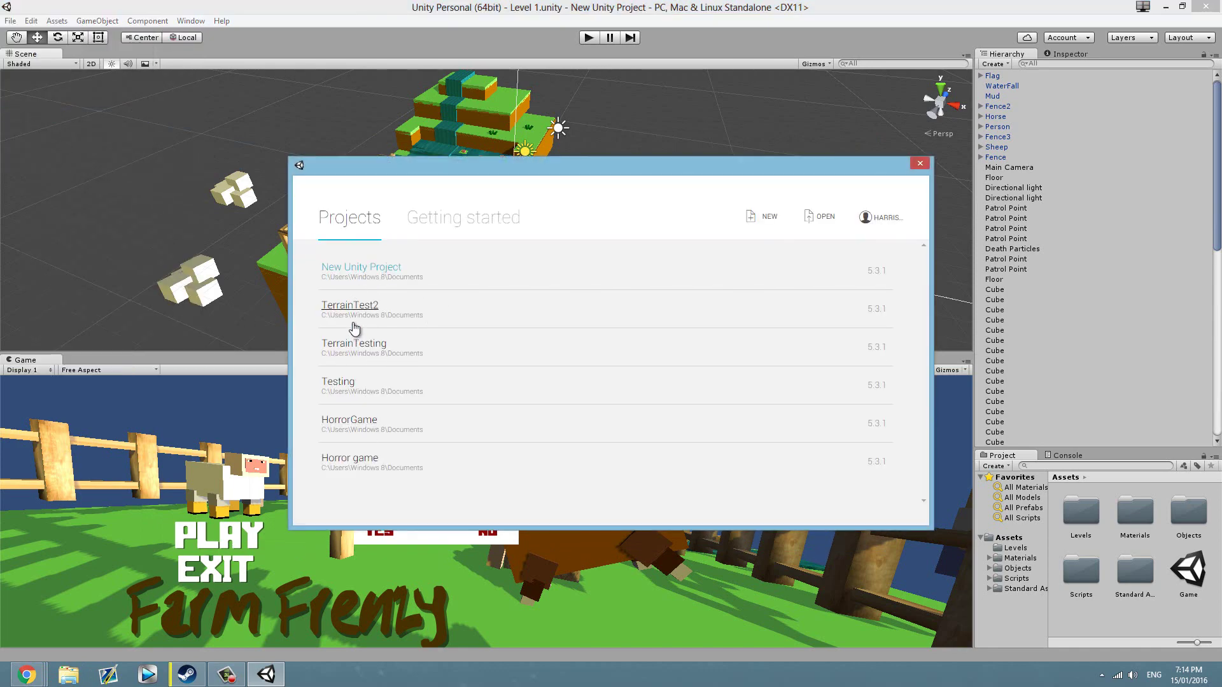
click(354, 306)
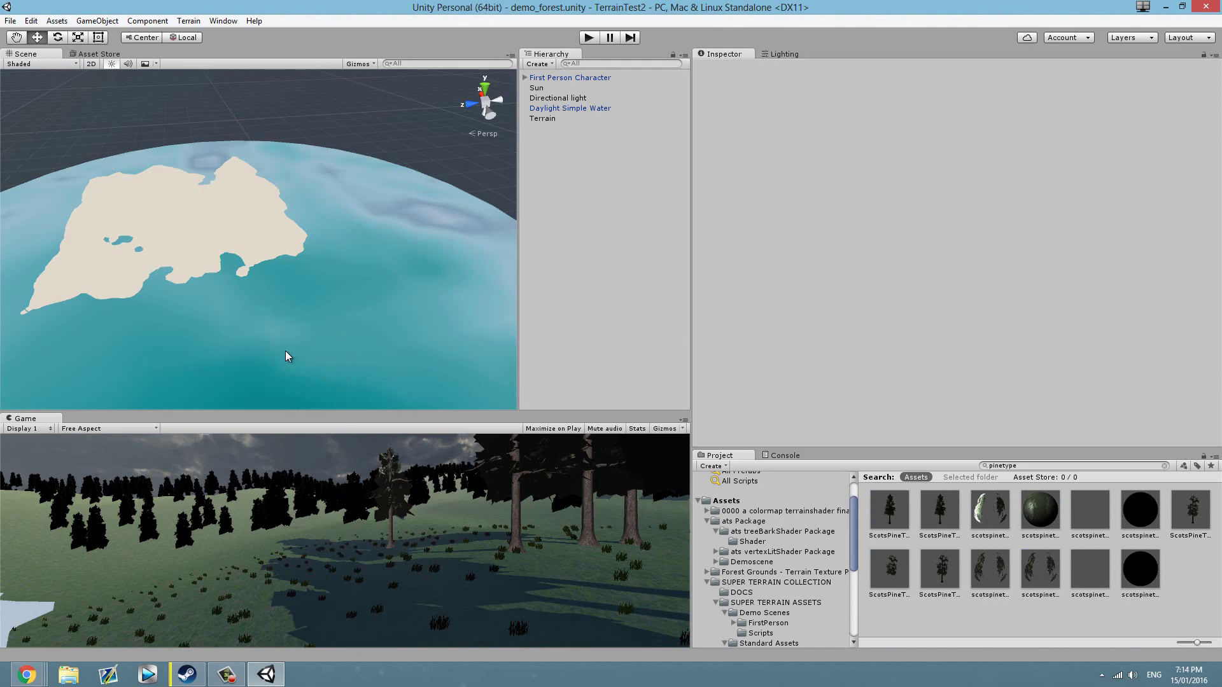
Examine the forested terrain of the demo_forest scene up close.
click(371, 481)
middle_drag(243, 266, 389, 239)
scroll(389, 240, up, 4)
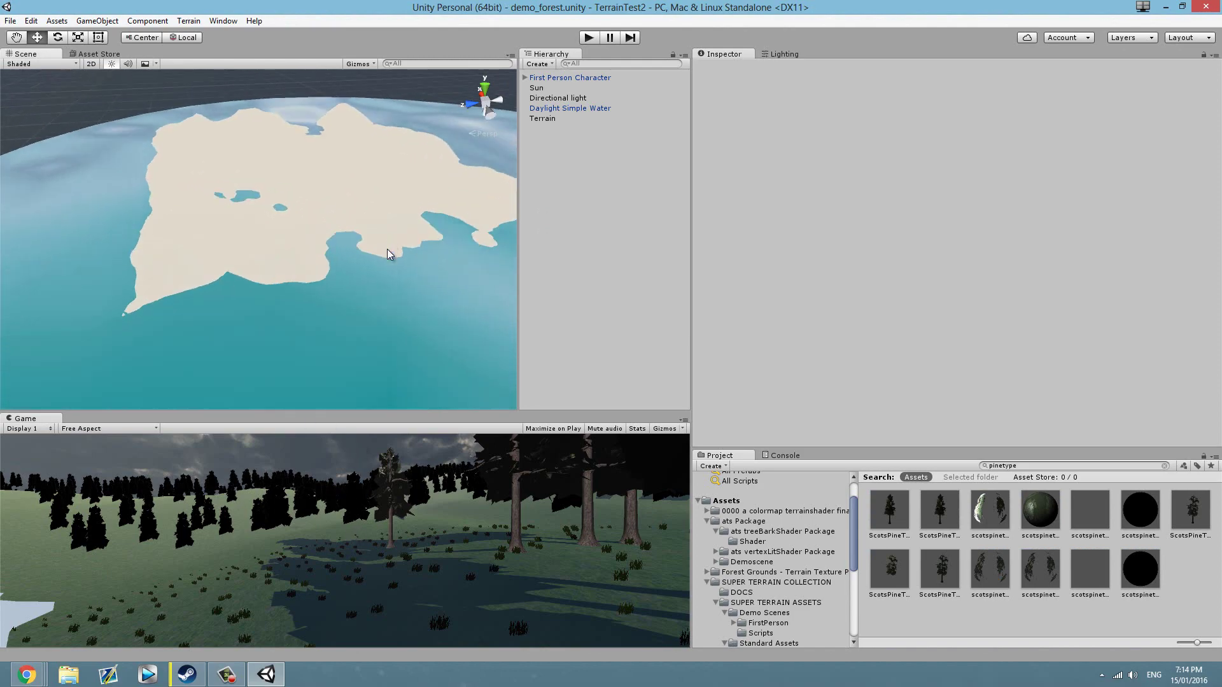
scroll(387, 255, up, 8)
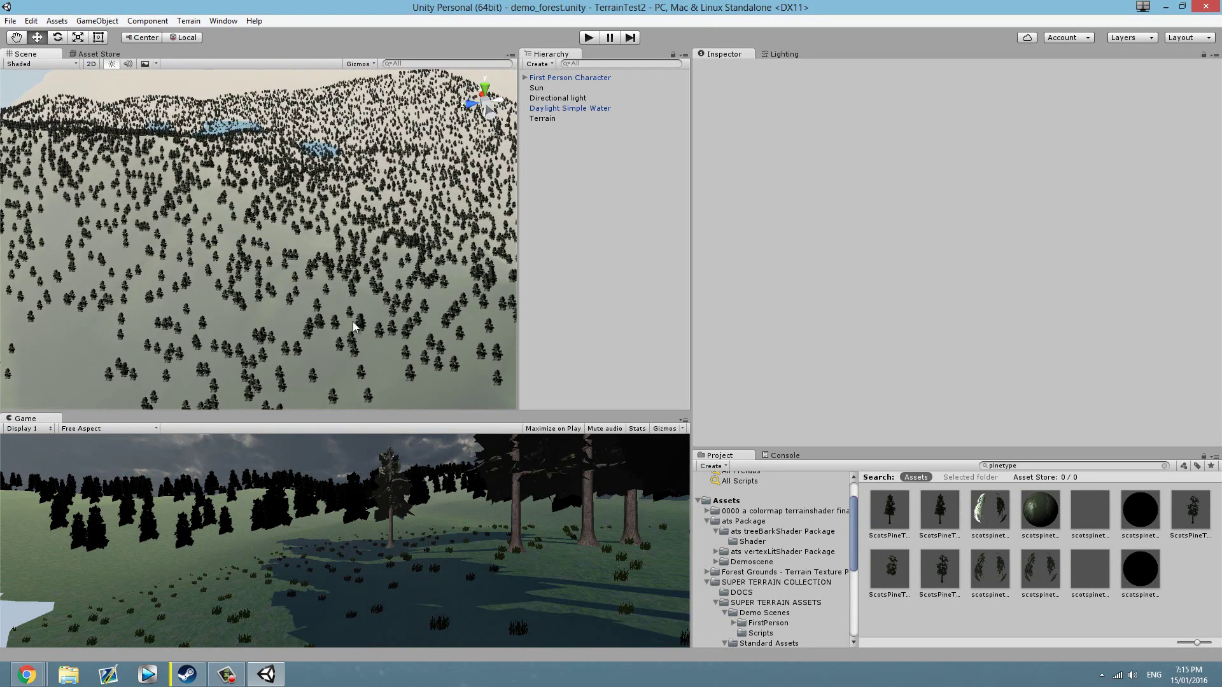
Check the list of project folders in the Documents library and close the file window.
click(68, 674)
click(199, 332)
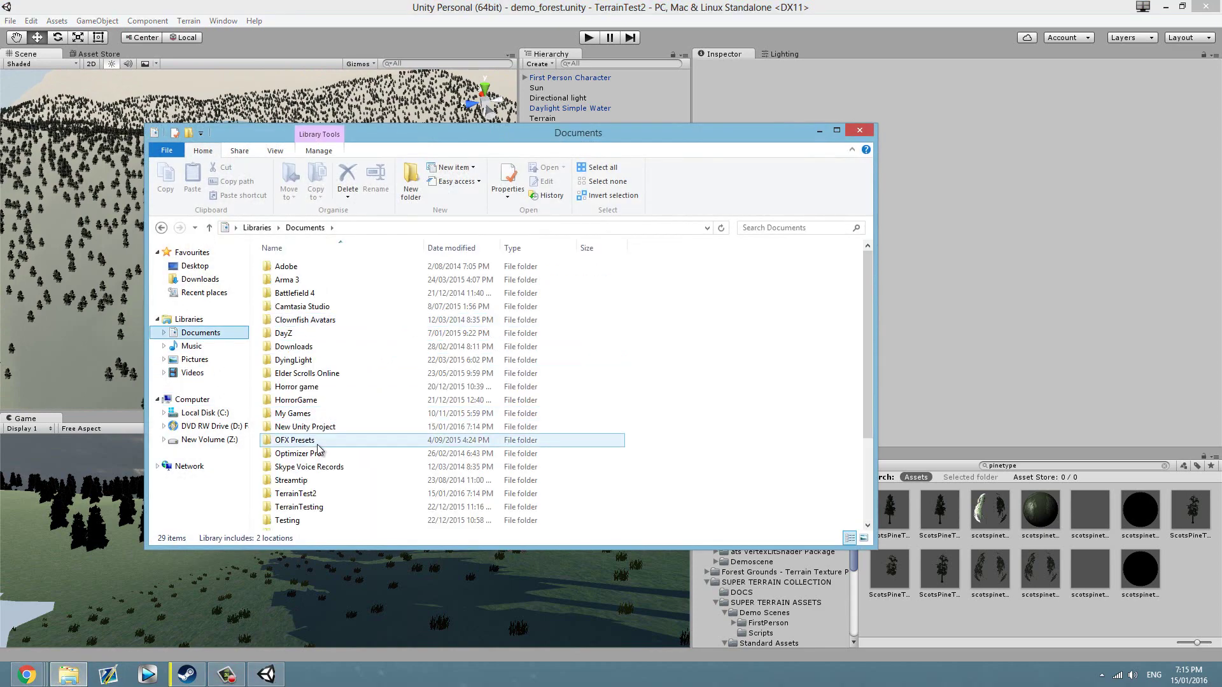
click(858, 133)
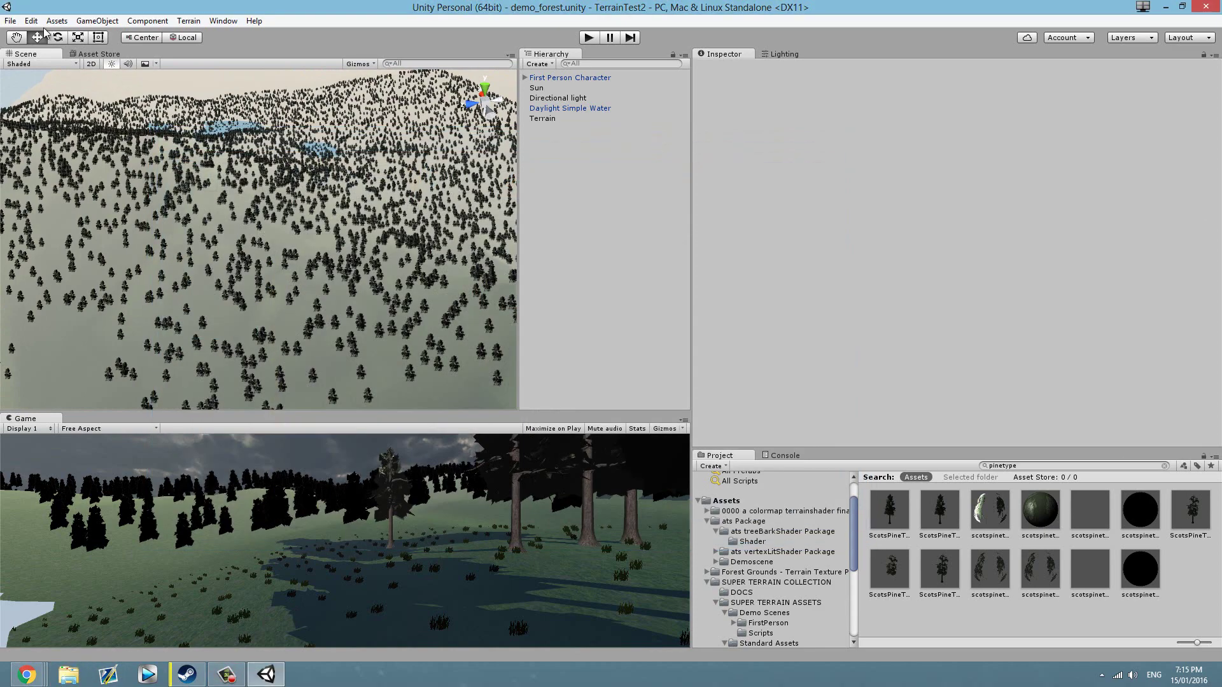
Open the Testing project in place of the current one.
click(10, 21)
click(39, 114)
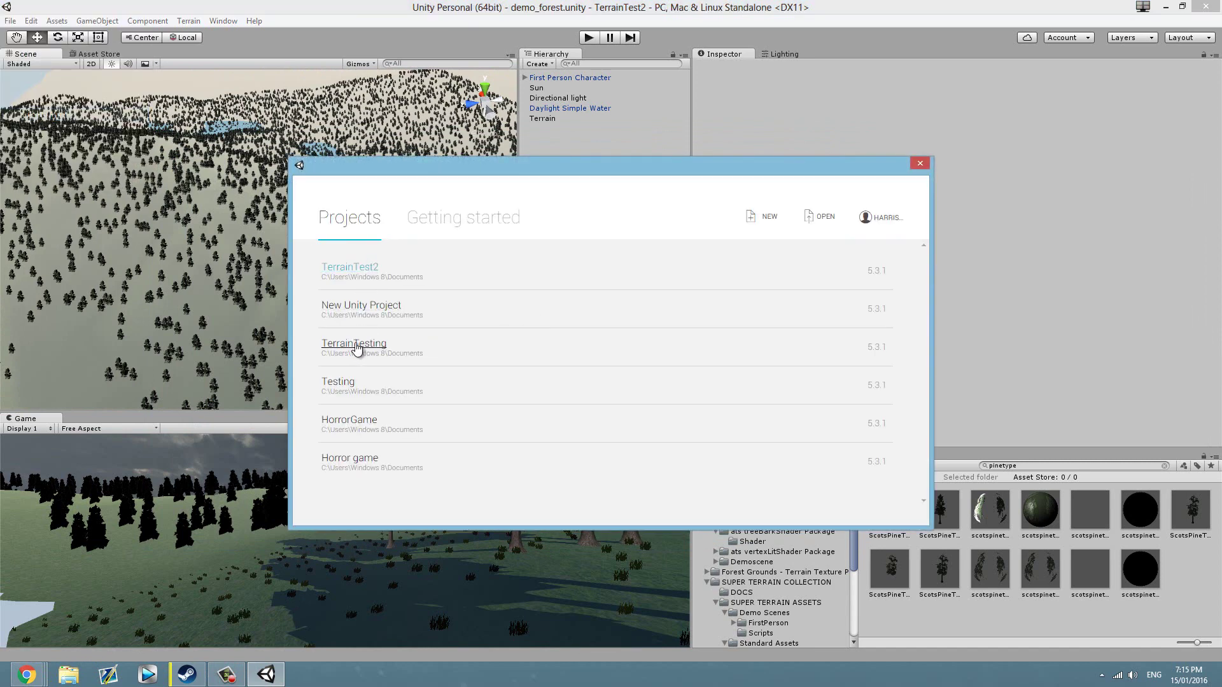
click(335, 384)
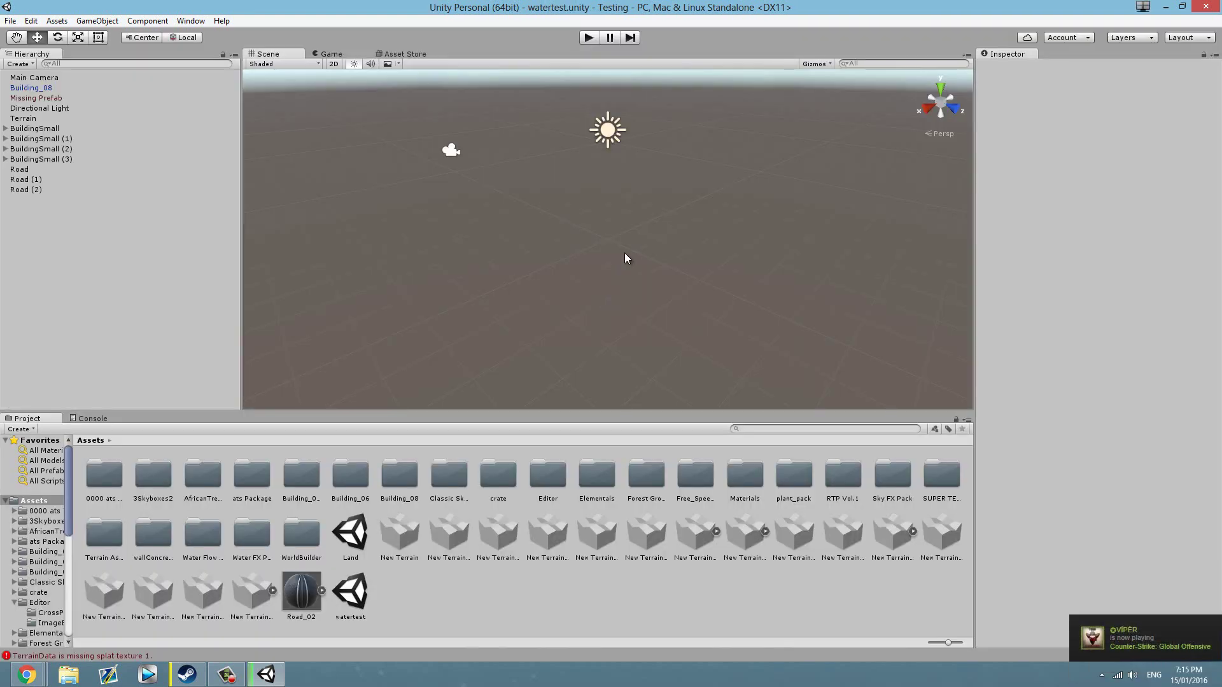
Look around the watertest scene from several angles to locate its terrain.
scroll(626, 251, down, 10)
right_drag(626, 227, 651, 237)
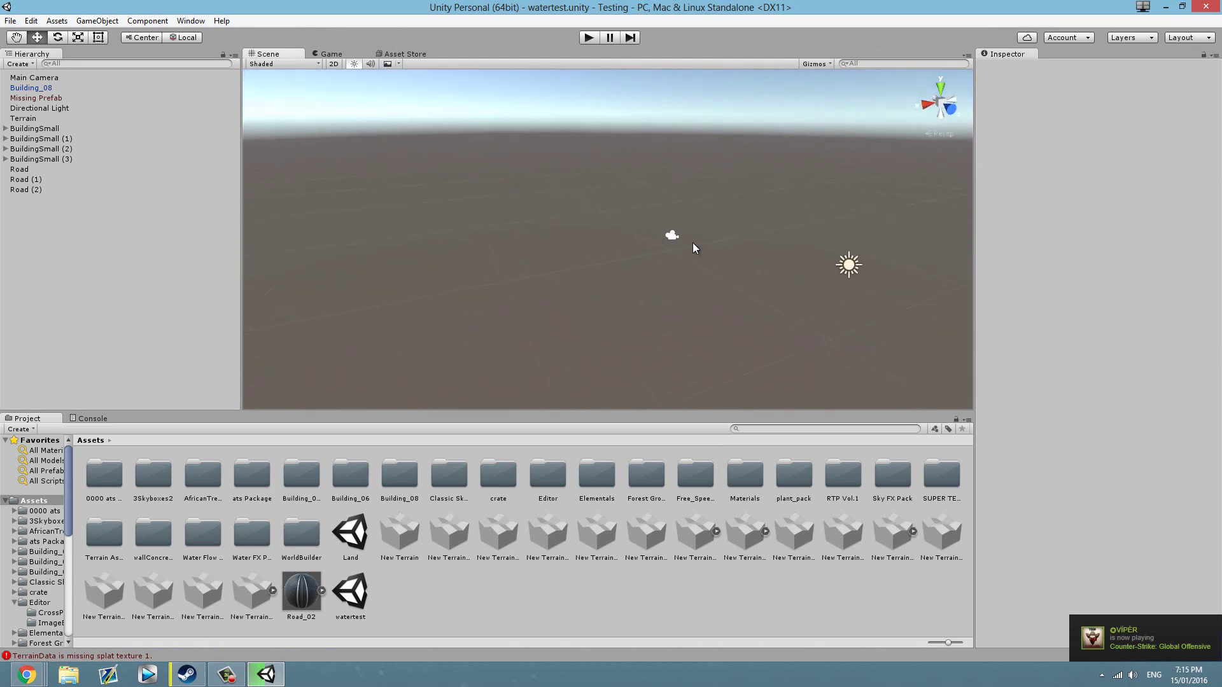
scroll(692, 243, up, 4)
middle_drag(692, 244, 446, 315)
scroll(552, 293, up, 7)
right_drag(544, 301, 487, 315)
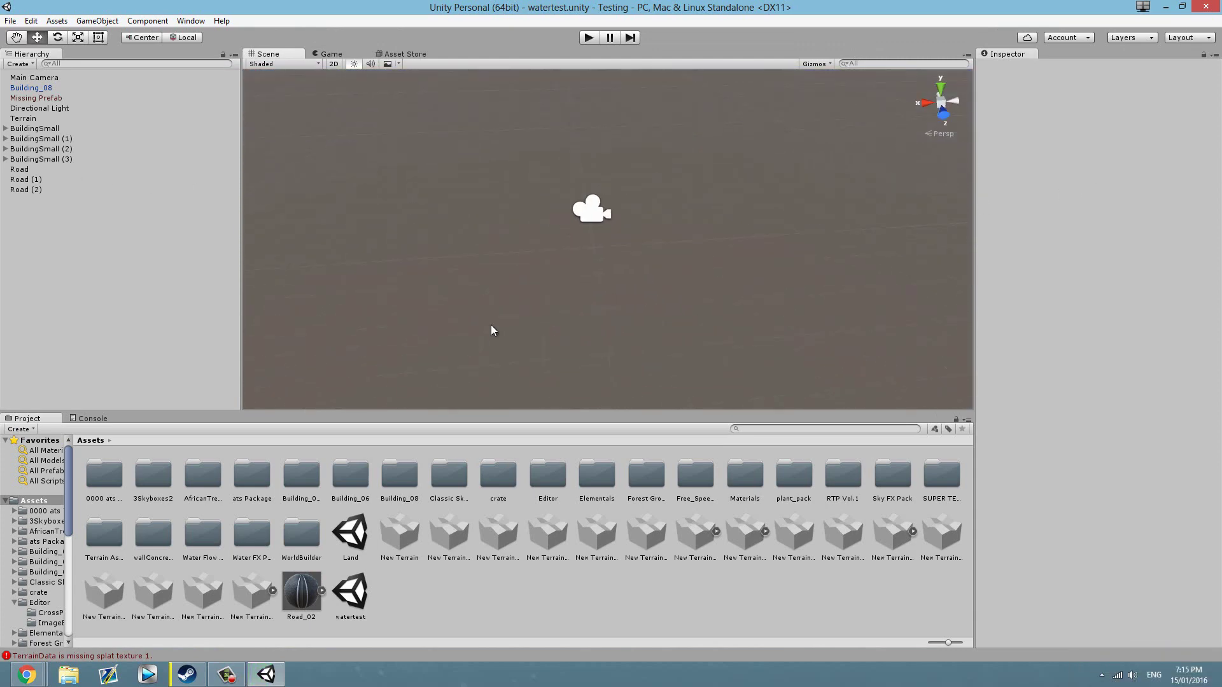
scroll(574, 240, up, 6)
right_drag(608, 266, 509, 152)
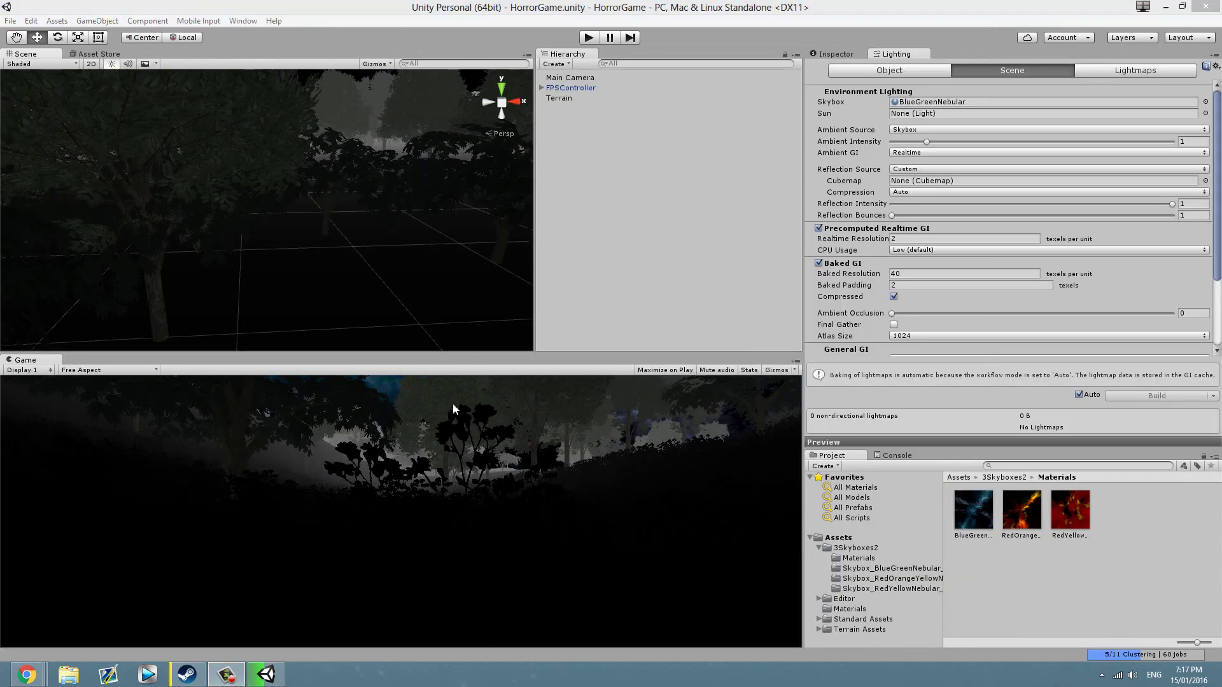
Play-test the HorrorGame scene by walking through the dark forest, and stop the game.
click(588, 38)
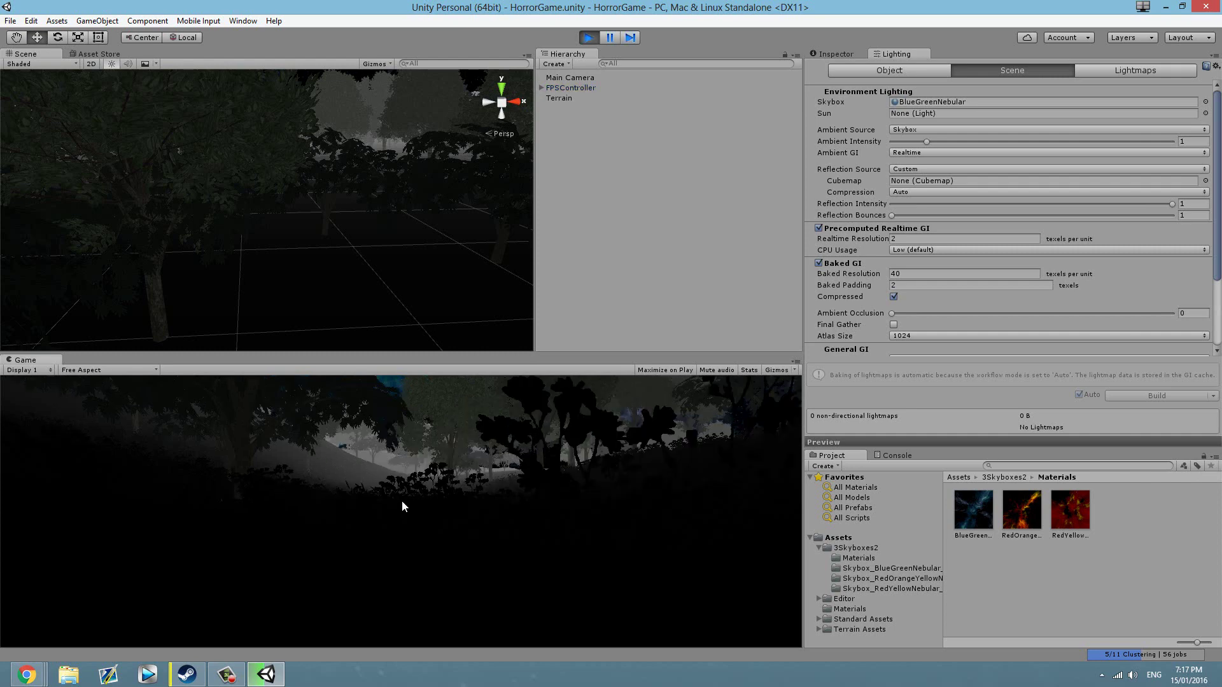
key(w)
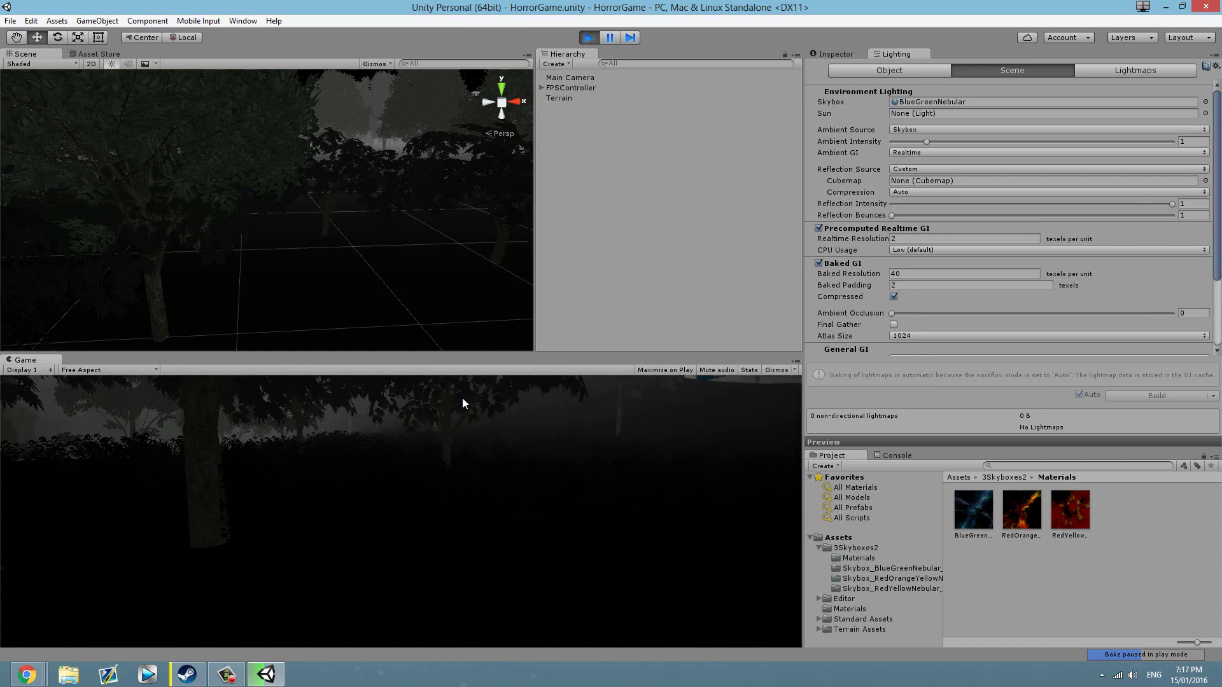
click(588, 37)
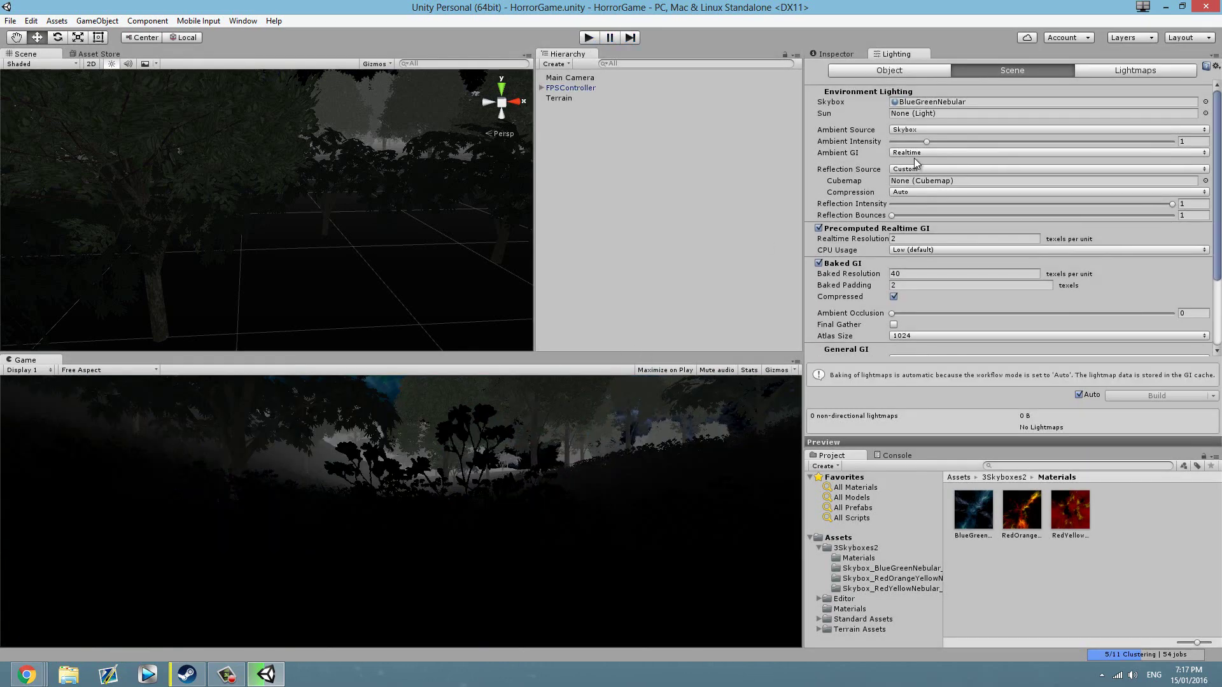
Inspect the component settings of the Terrain, Main Camera and FPSController objects in the HorrorGame scene.
click(560, 98)
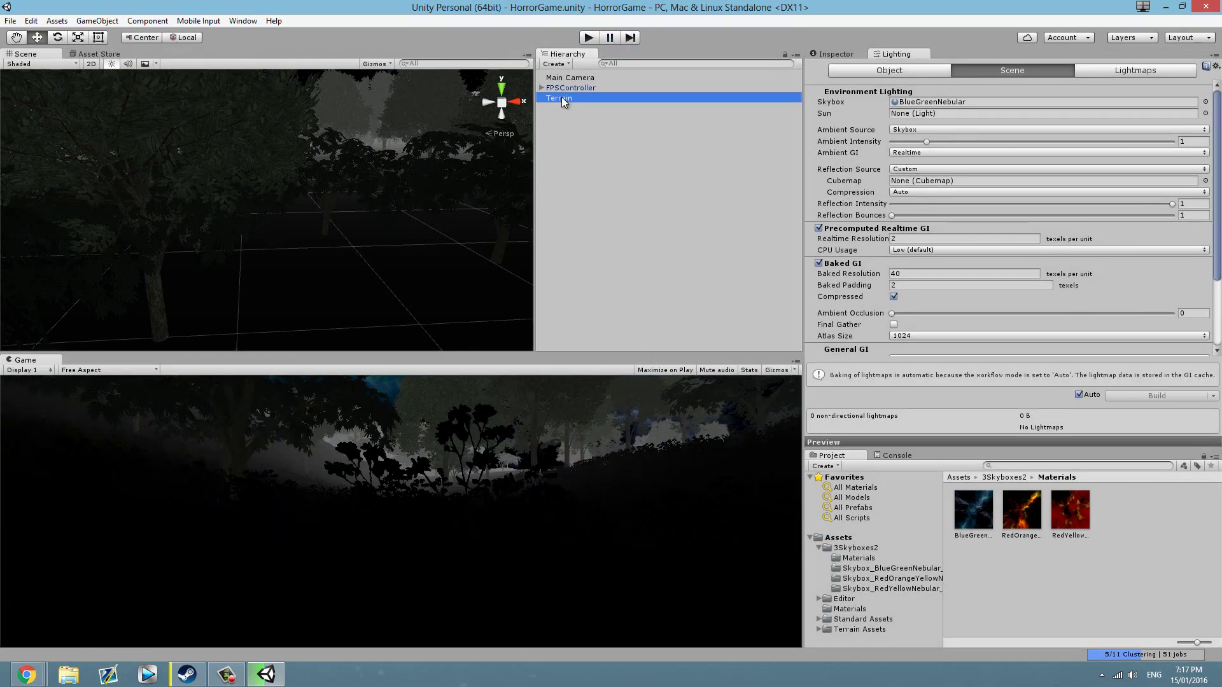
click(579, 78)
click(570, 97)
click(838, 53)
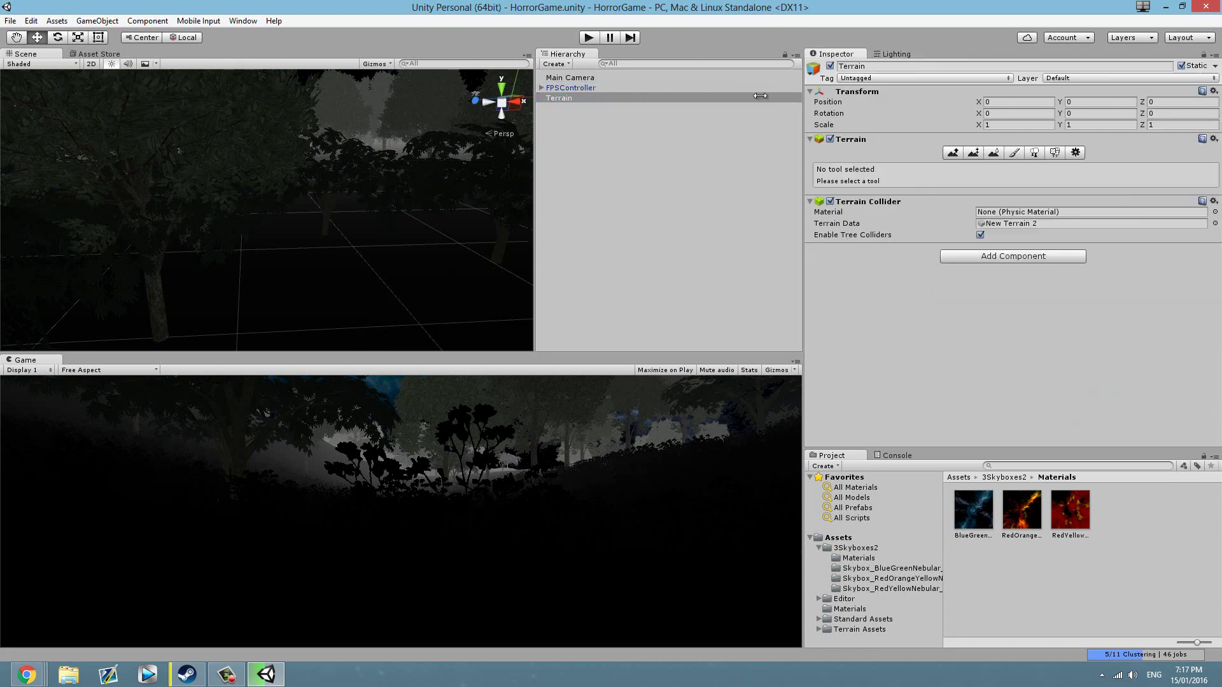
click(547, 98)
click(566, 87)
click(568, 78)
click(569, 87)
Add a directional light to the HorrorGame scene and rotate it to about 17, 45, 48 degrees for dim forest lighting.
click(97, 21)
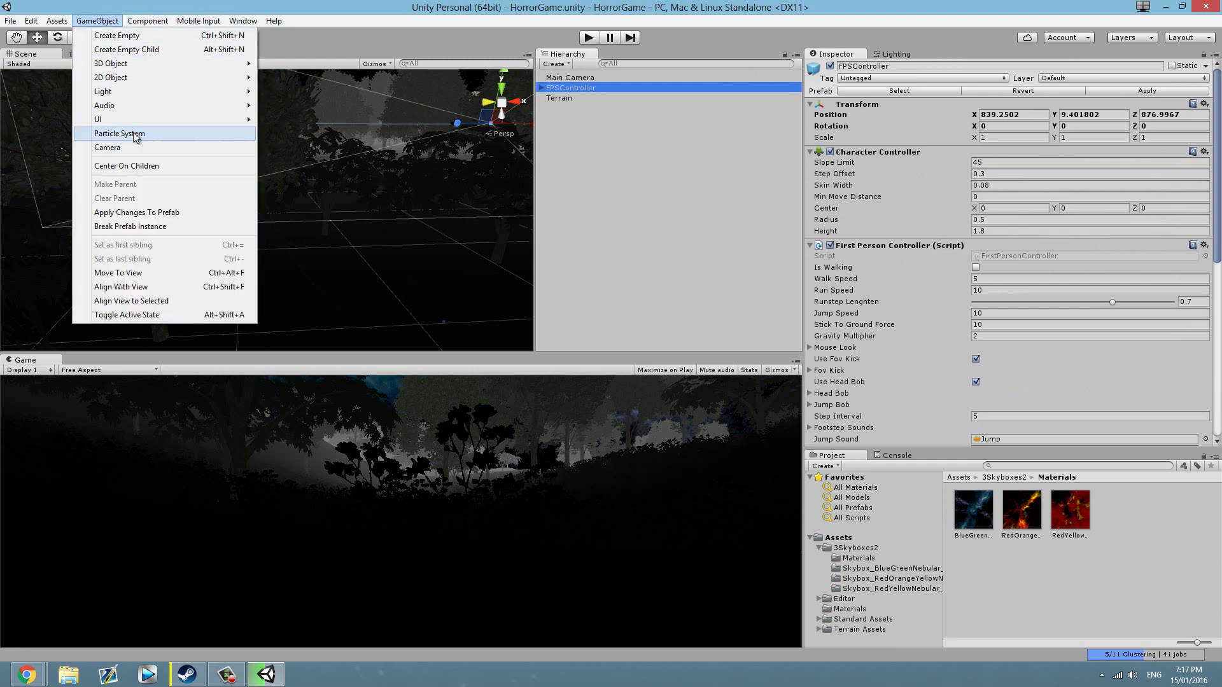
mouse_move(148, 91)
click(300, 89)
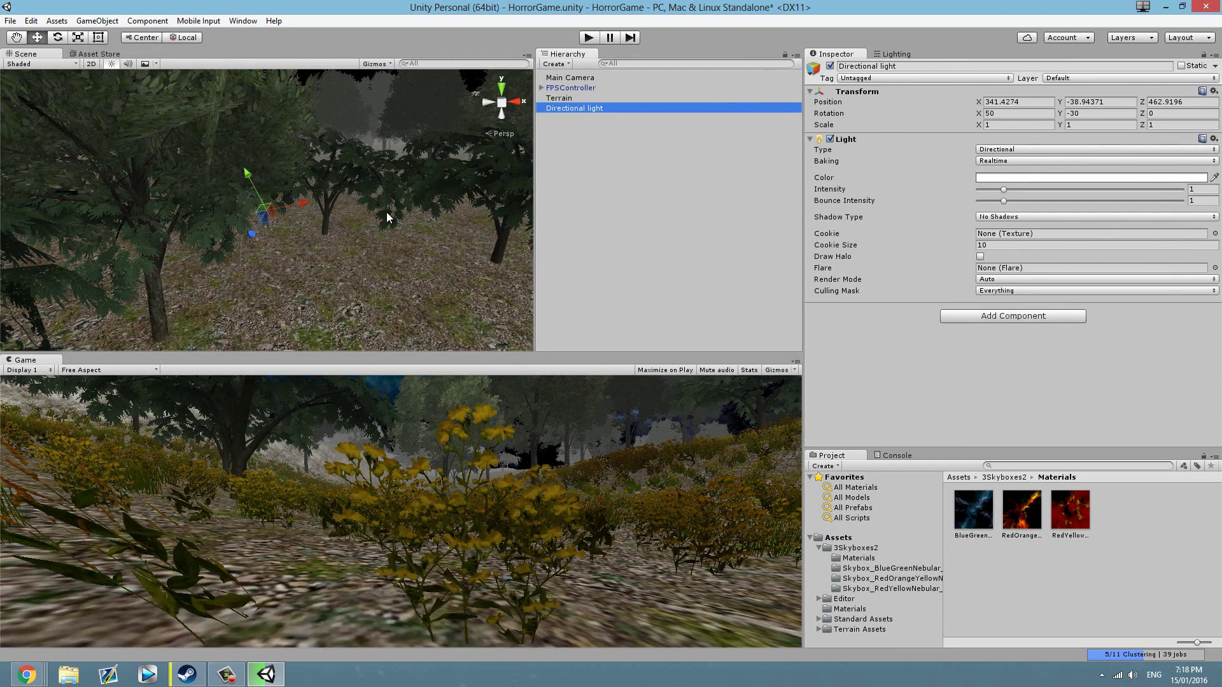
drag(255, 190, 131, 247)
click(64, 38)
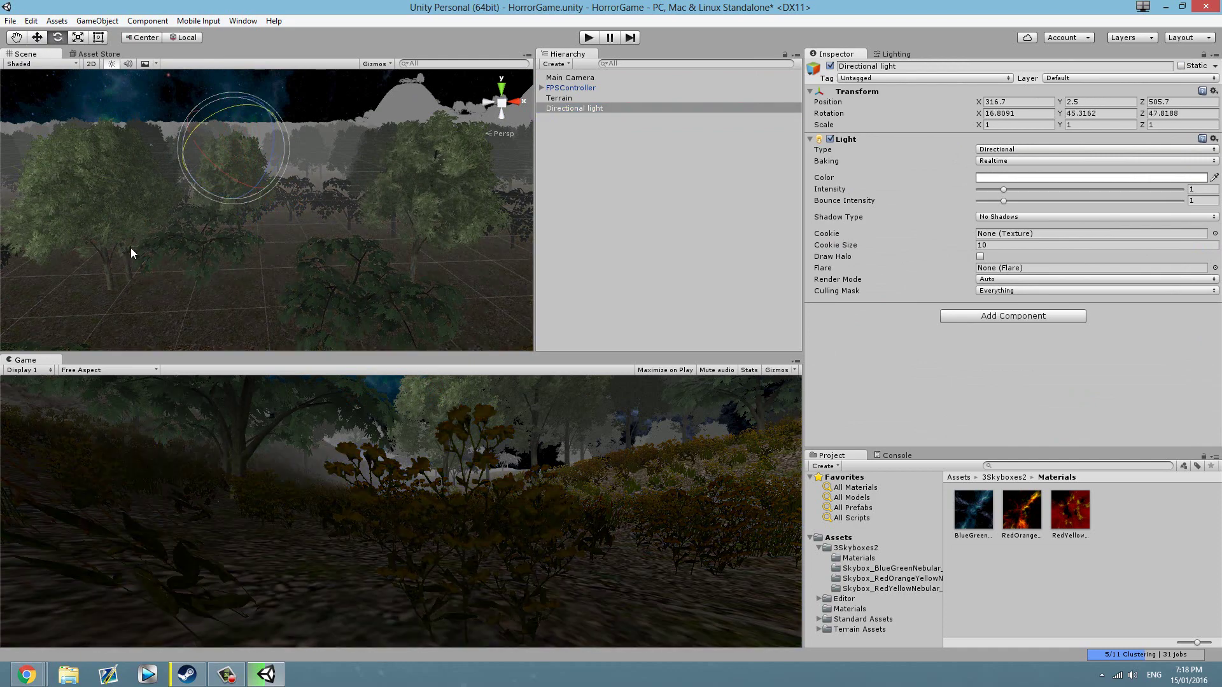
Play-test the forest with the new directional light by walking through it, and stop the game.
click(589, 38)
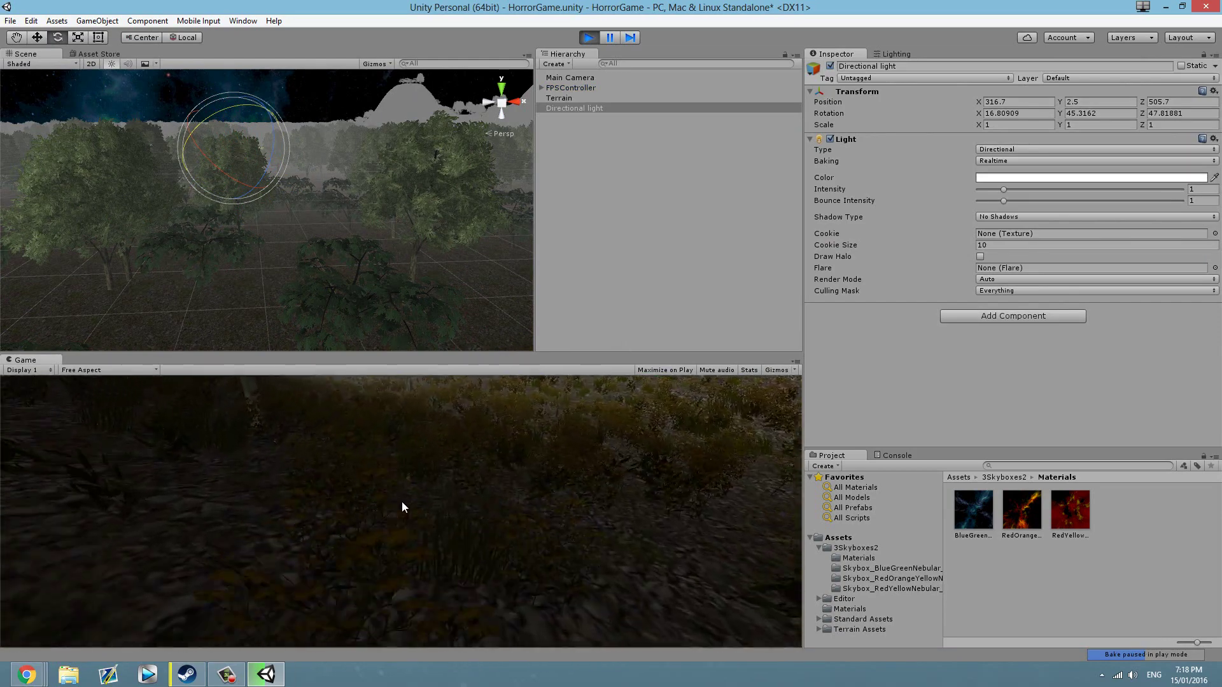
key(w)
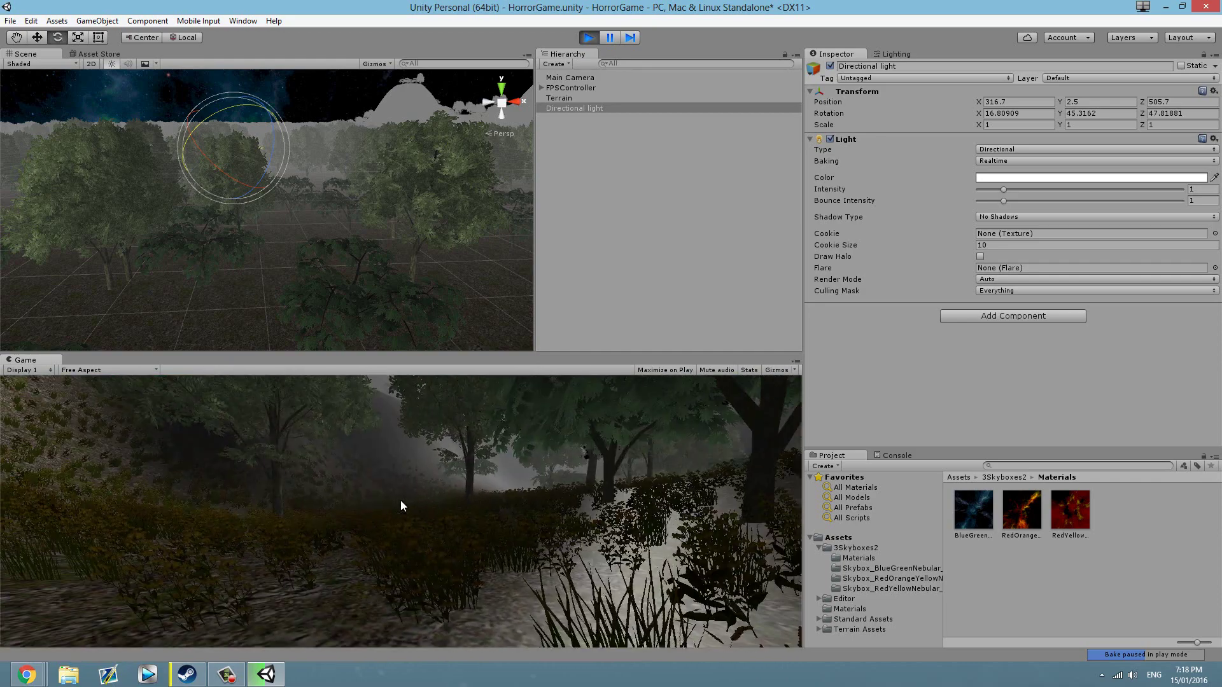
click(588, 37)
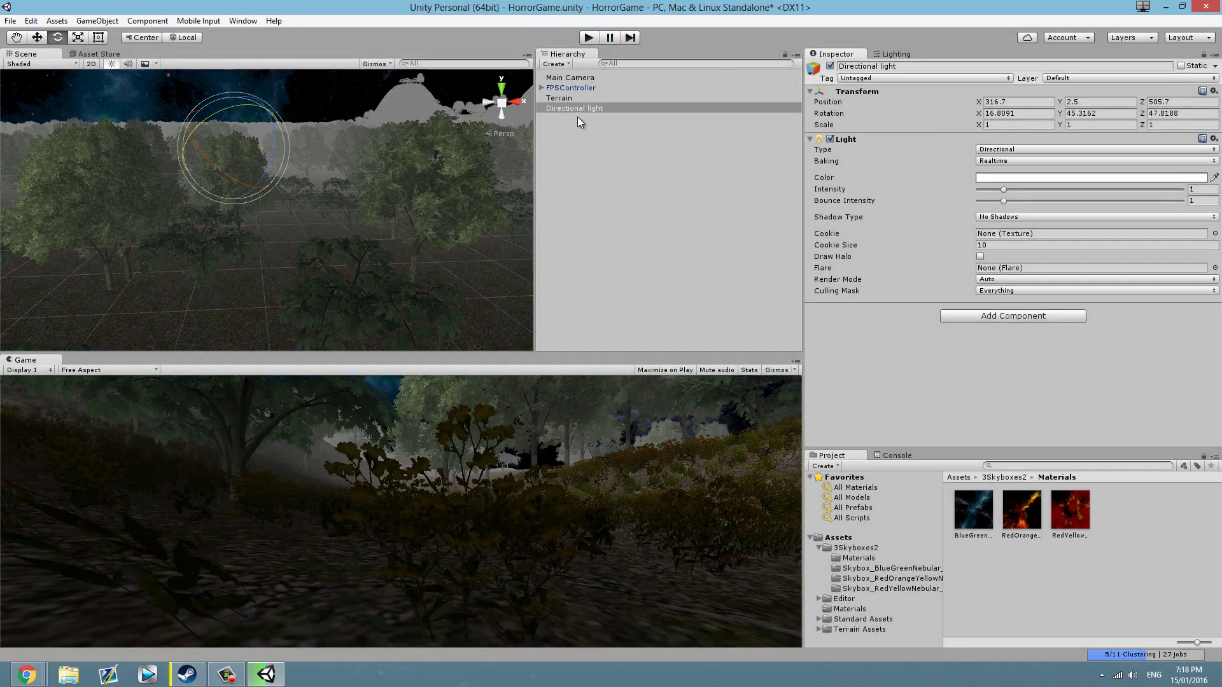
Turn off fog in the scene's lighting settings.
click(576, 108)
click(559, 97)
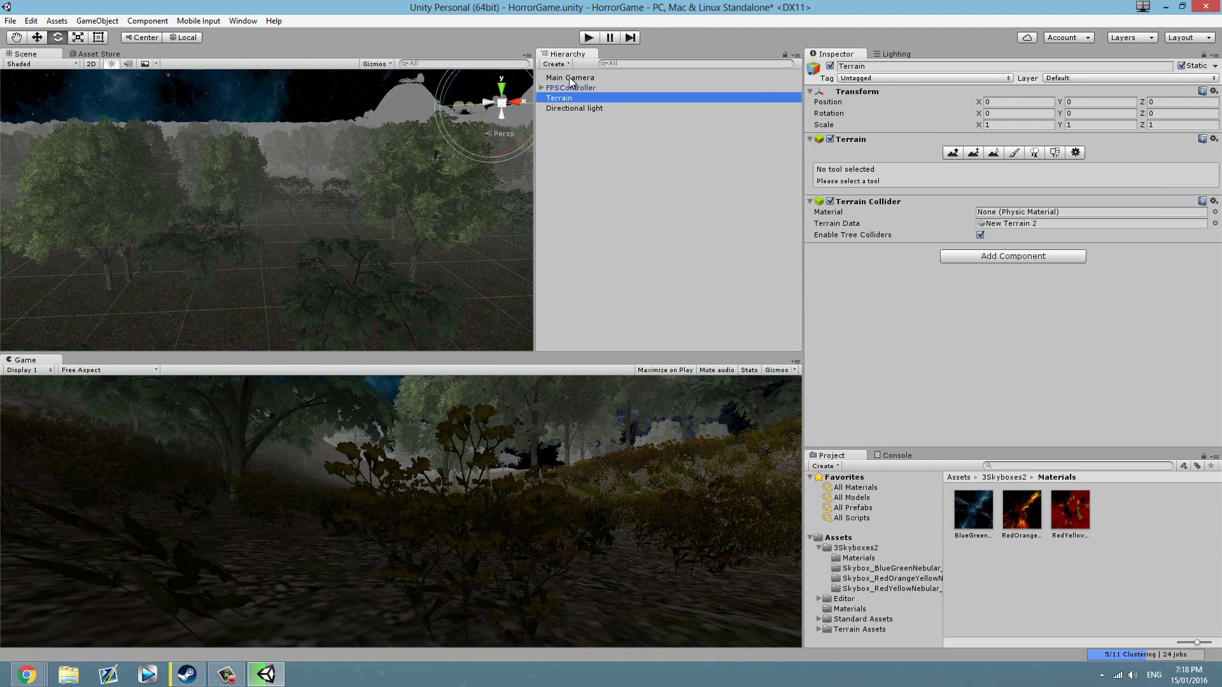
click(907, 55)
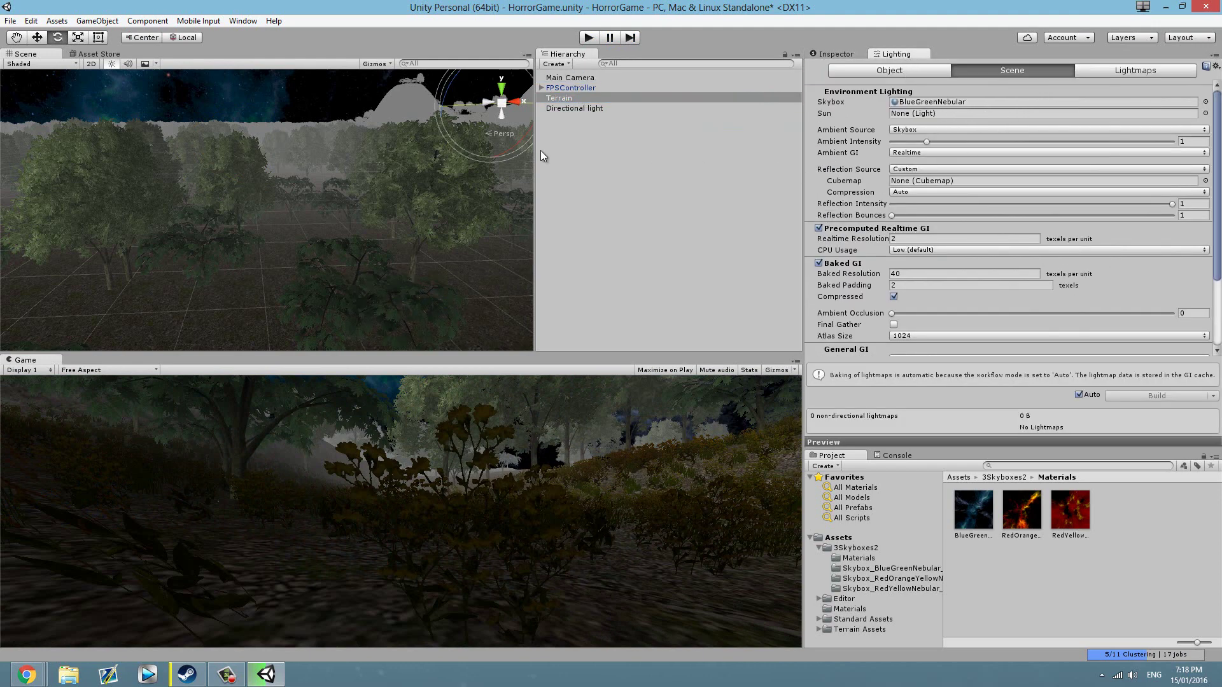
click(234, 20)
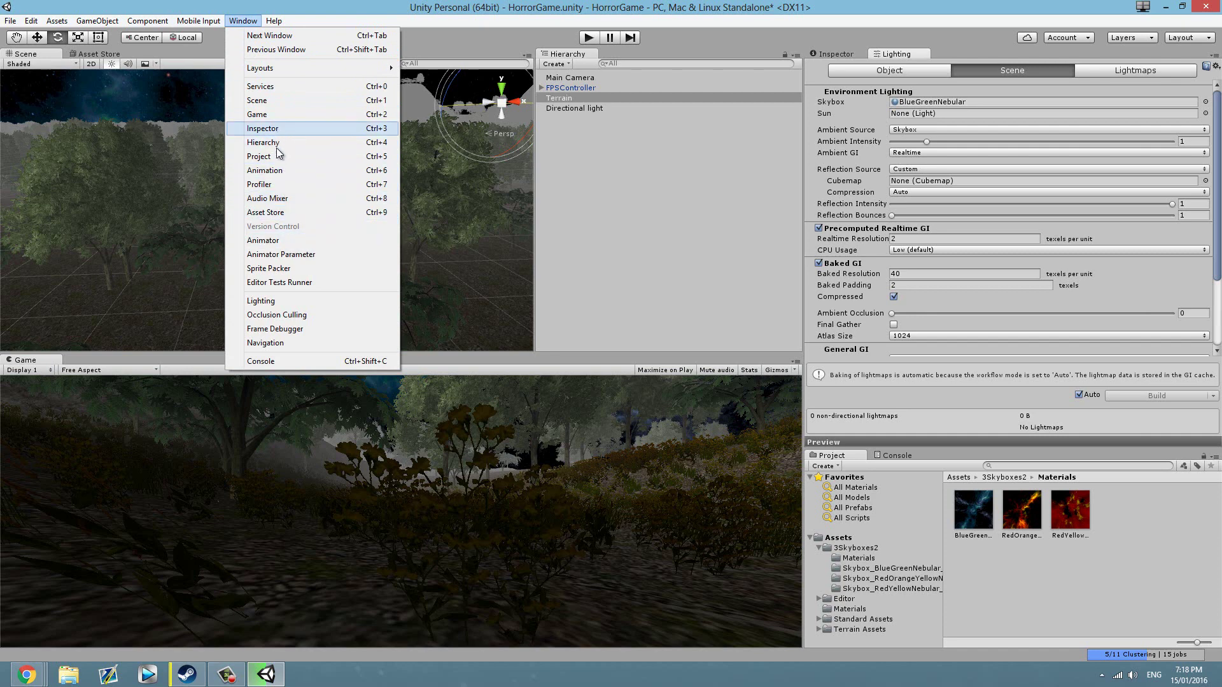
click(283, 305)
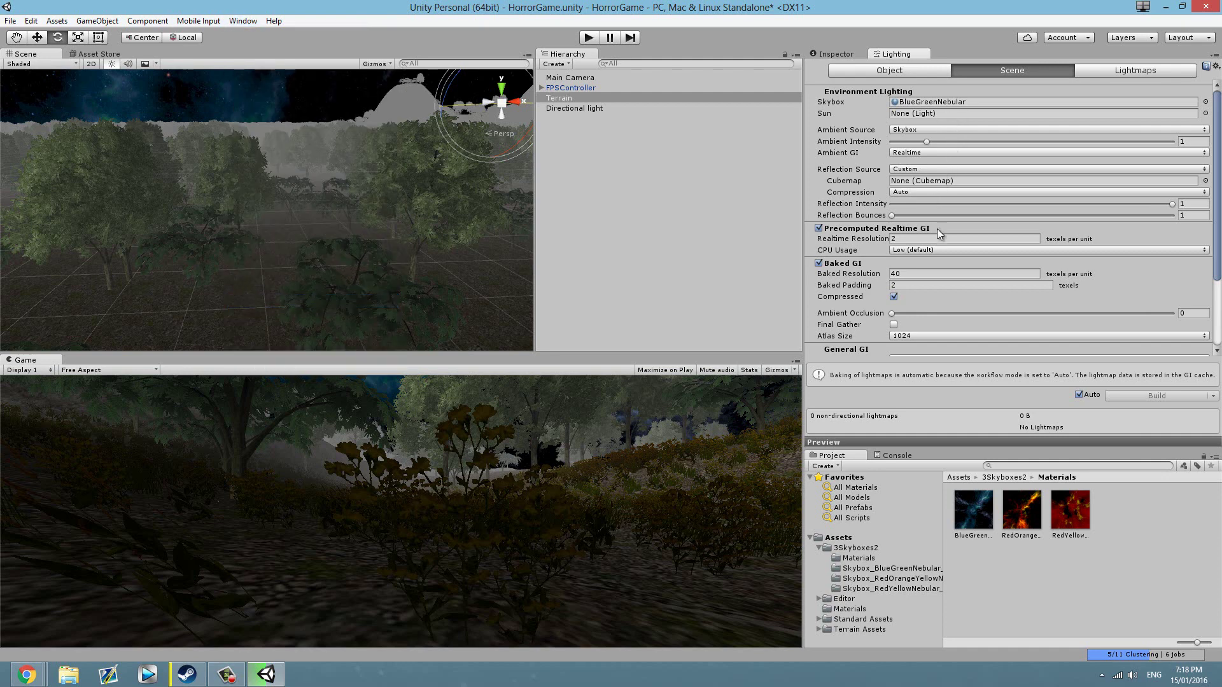
scroll(935, 197, down, 3)
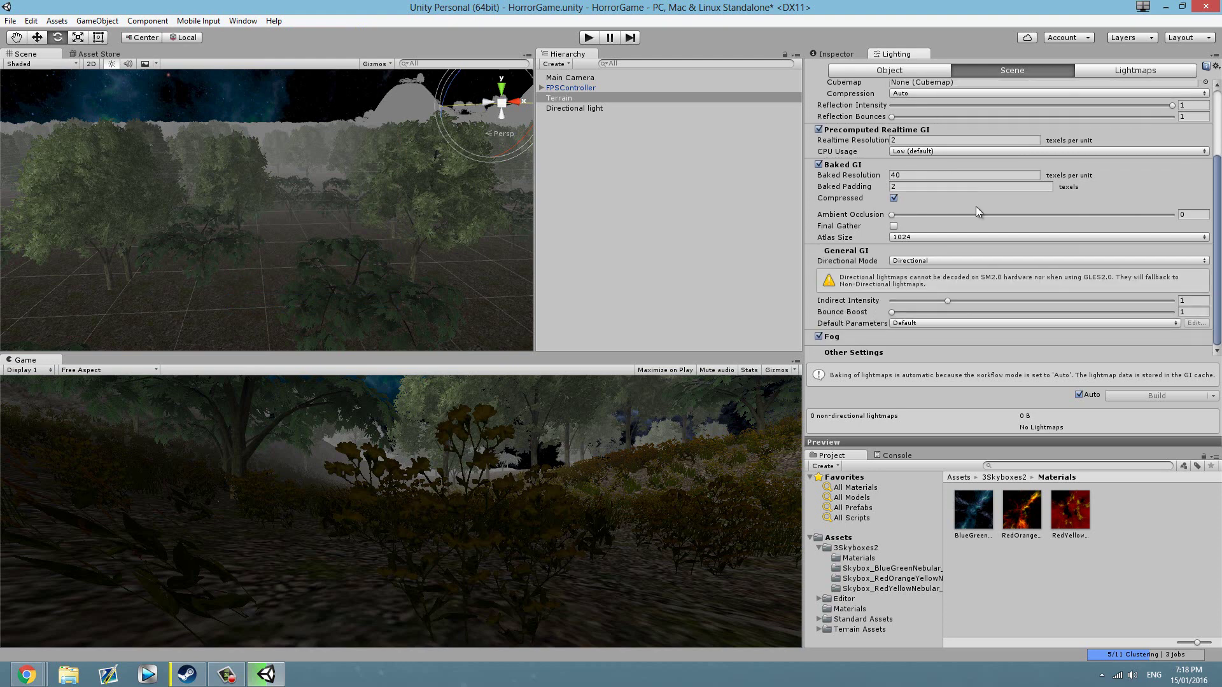
click(818, 337)
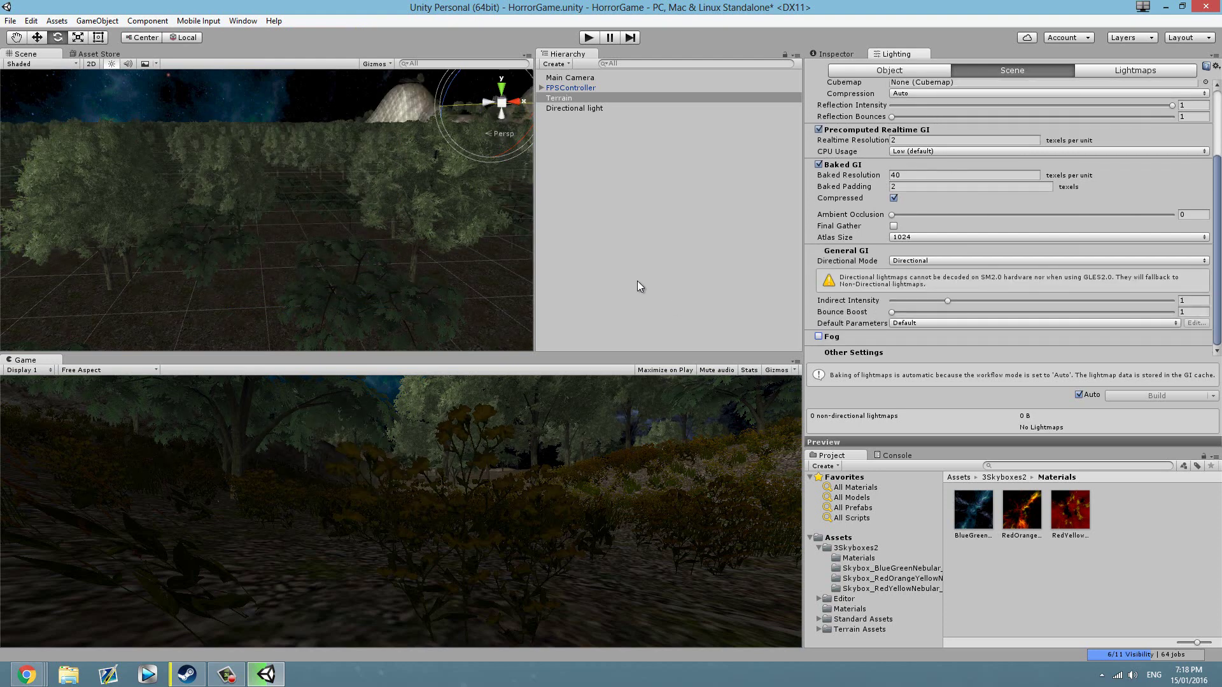
Play-test the forest without fog by walking among the trees and along the path, and stop the game.
click(587, 38)
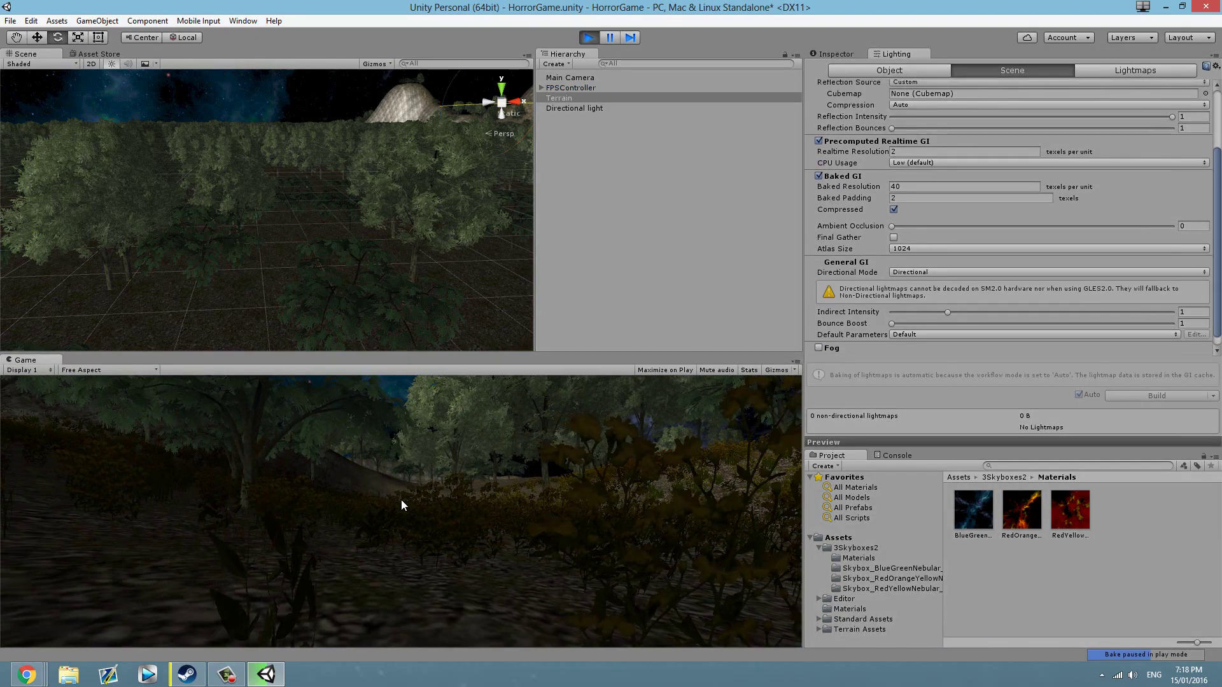
key(w)
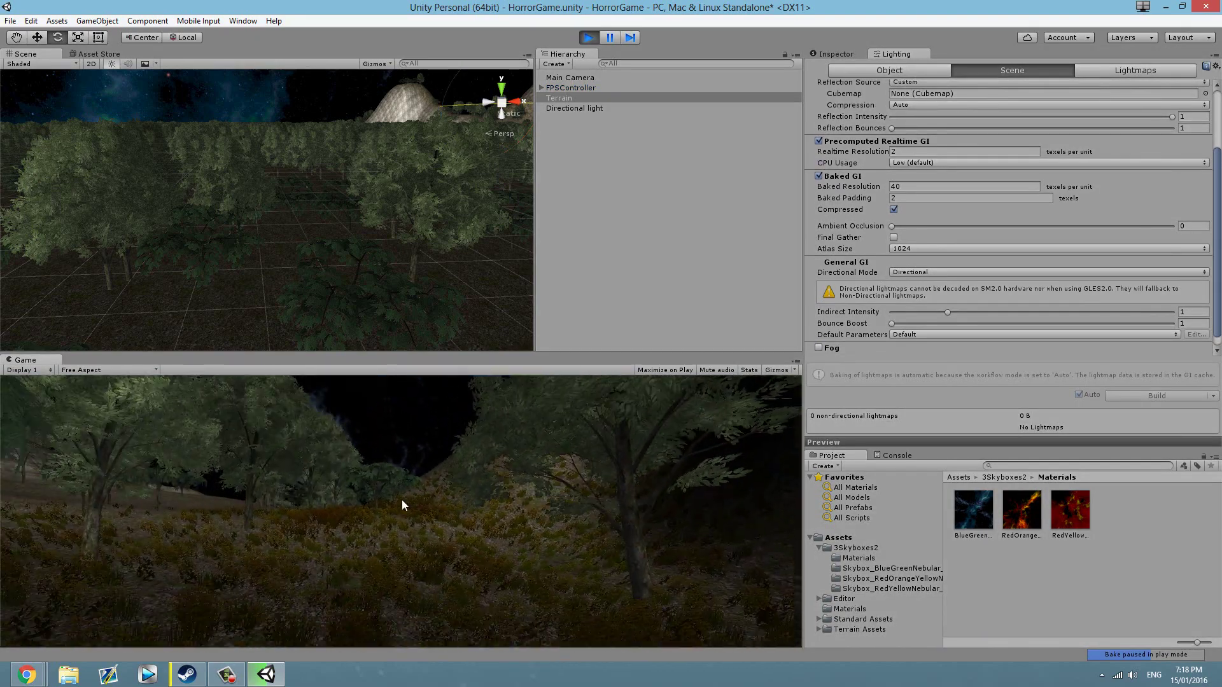
key(w)
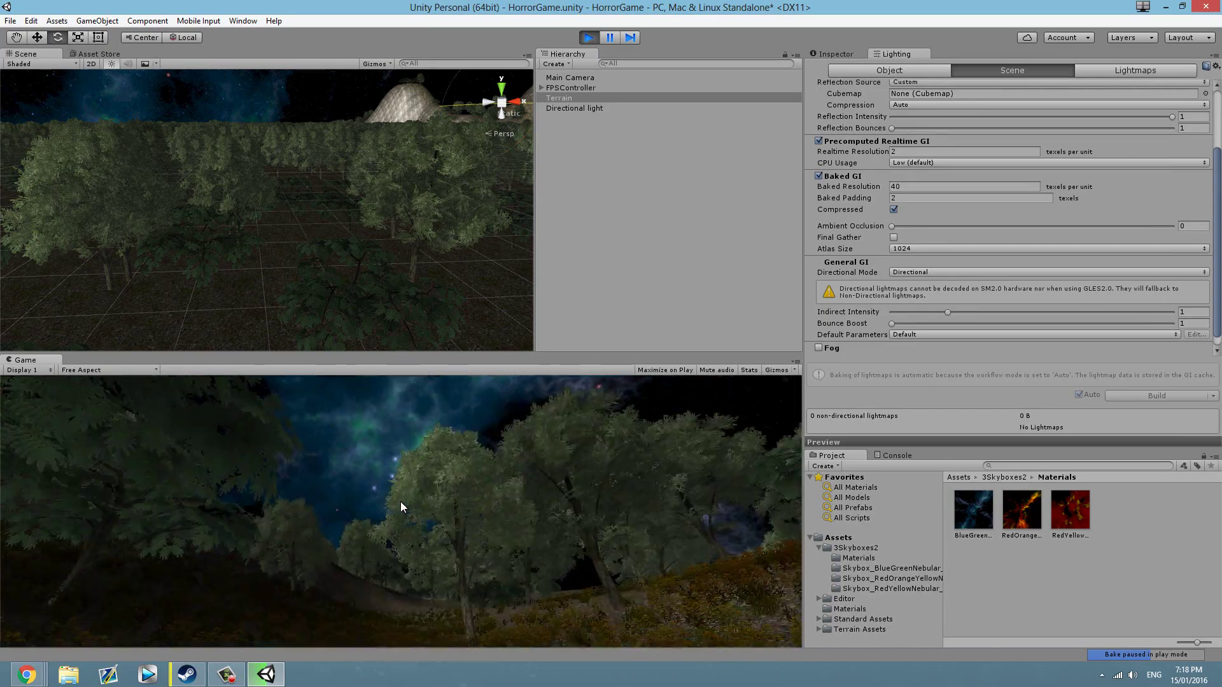
key(w)
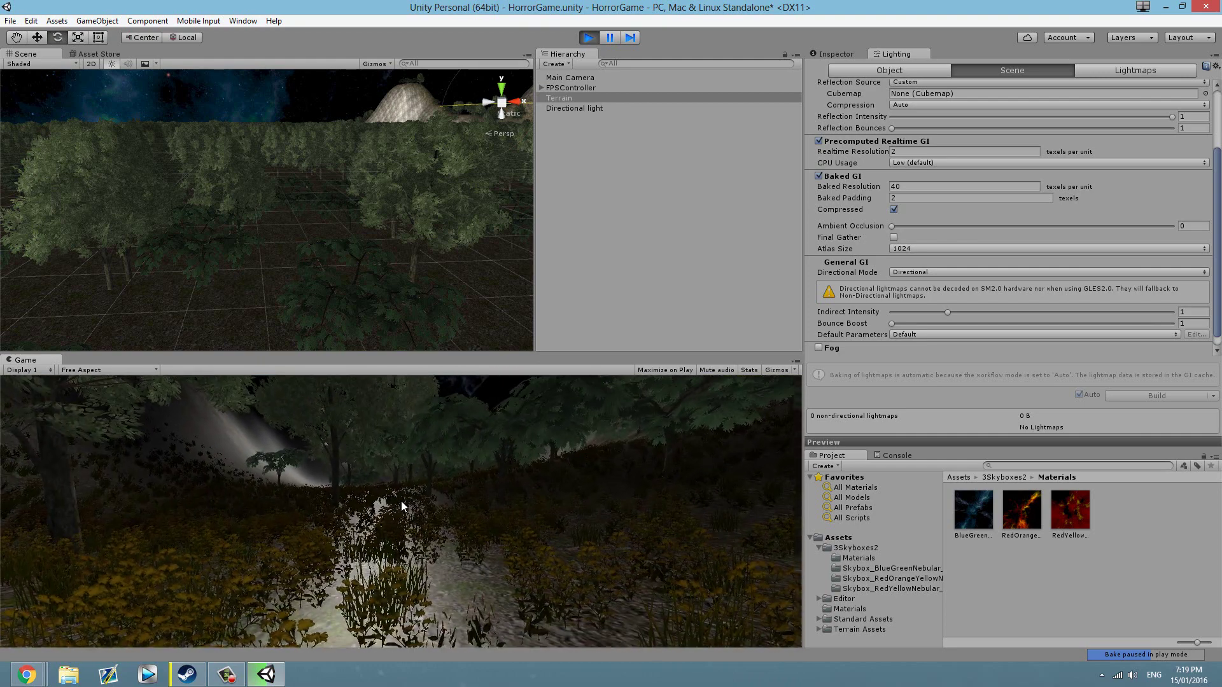
click(589, 38)
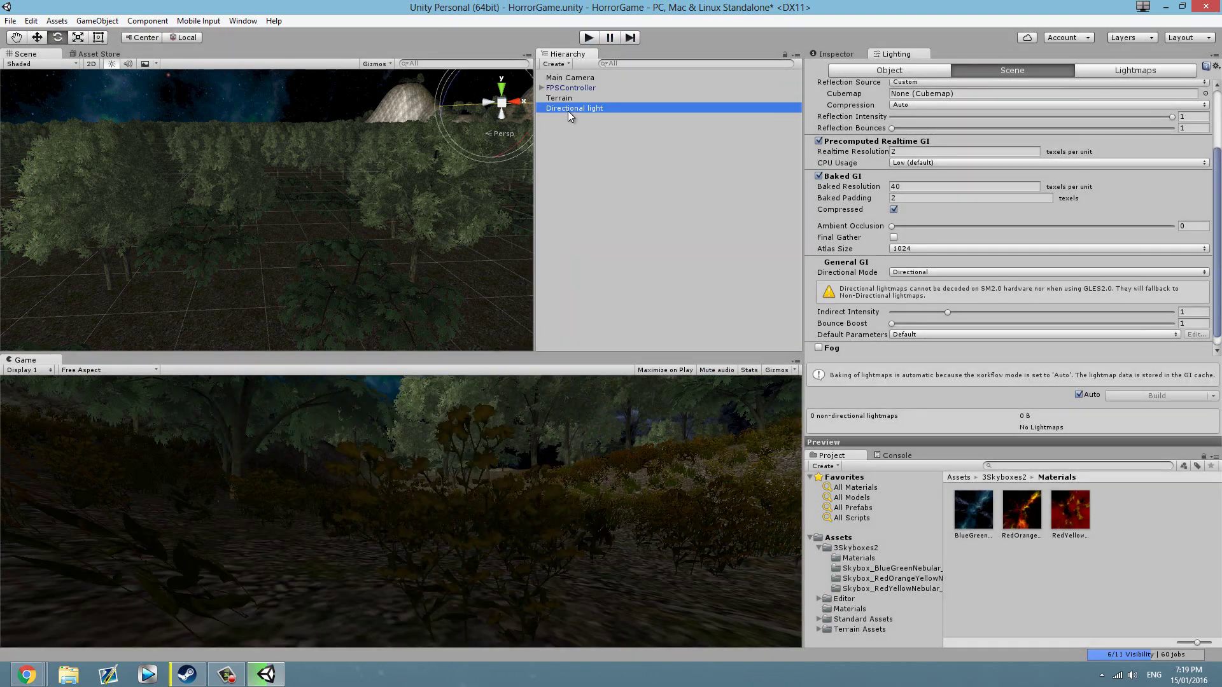
Rotate the directional light to a new angle and move it high above the forest.
click(569, 108)
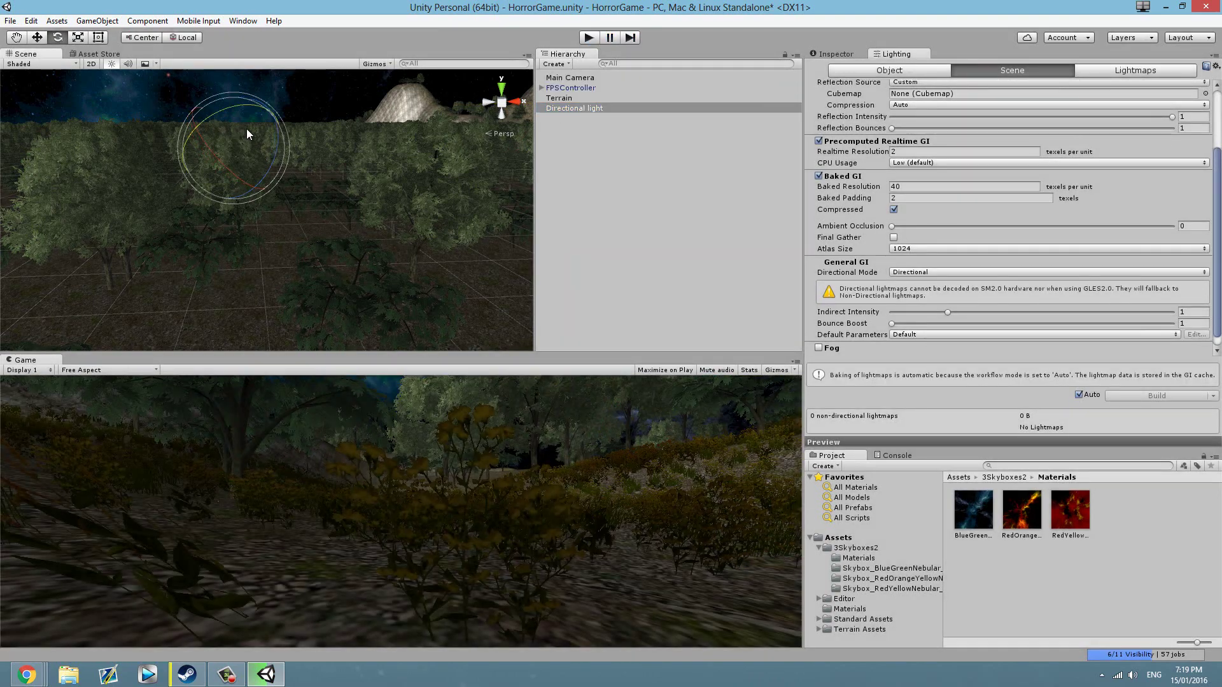
drag(246, 129, 651, 129)
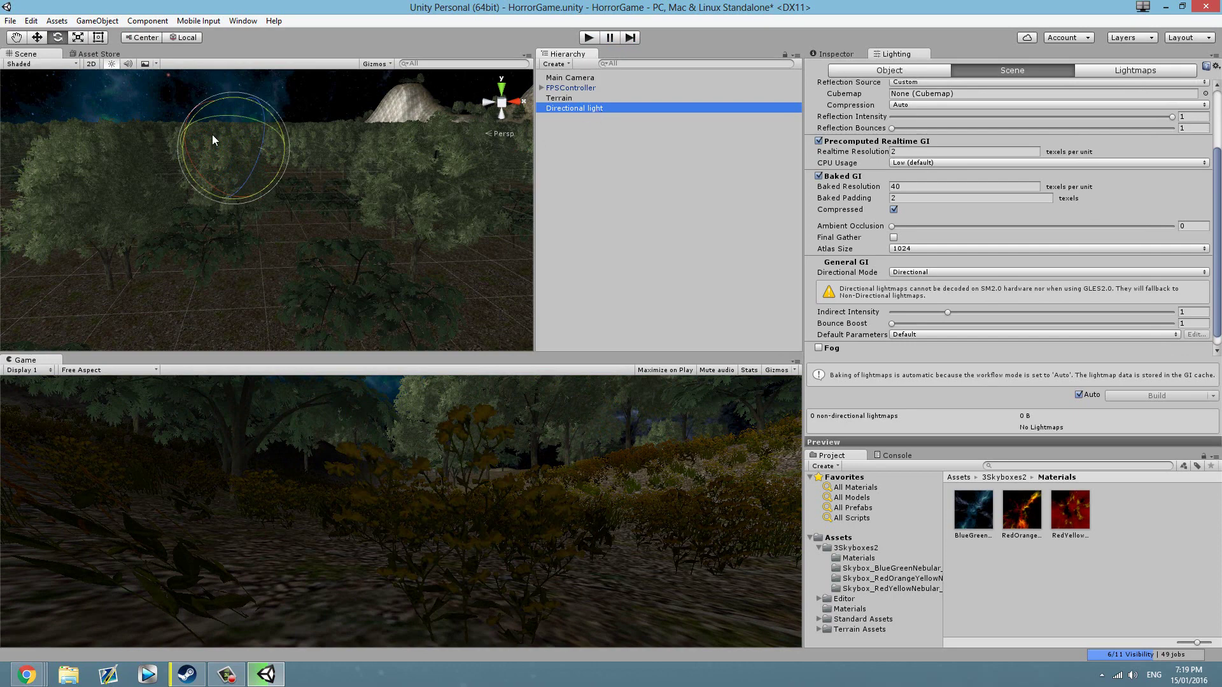
drag(293, 139, 248, 236)
scroll(225, 290, down, 8)
right_drag(258, 239, 248, 196)
drag(287, 175, 243, 155)
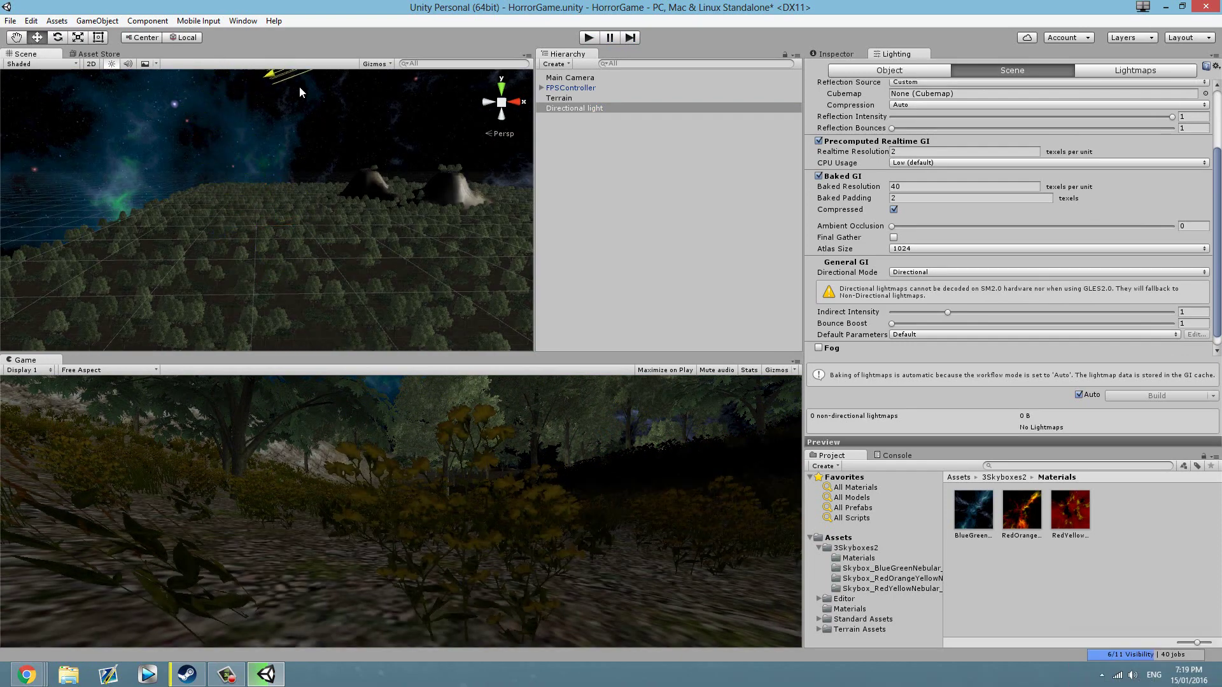
Examine the entire HorrorGame terrain and its mountains from far above.
scroll(369, 205, down, 6)
right_drag(369, 205, 306, 276)
scroll(313, 177, down, 3)
middle_drag(313, 177, 302, 212)
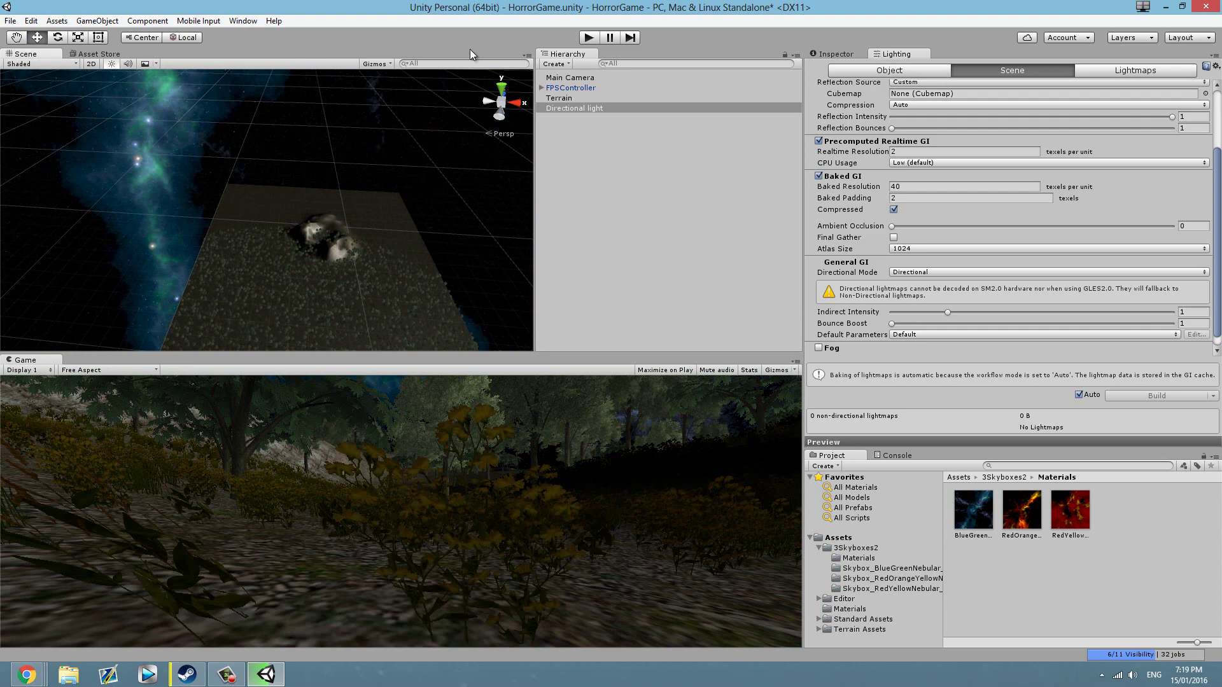
Browse the Documents library for other Unity project folders and close the file window.
click(79, 680)
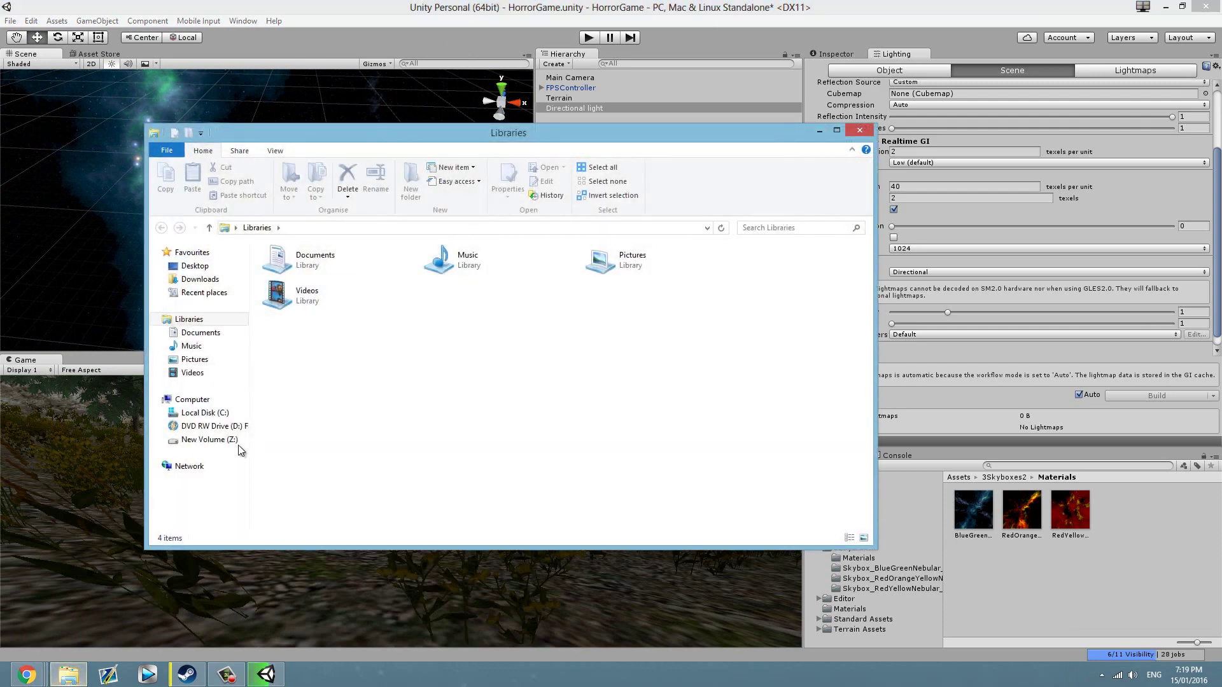
click(229, 441)
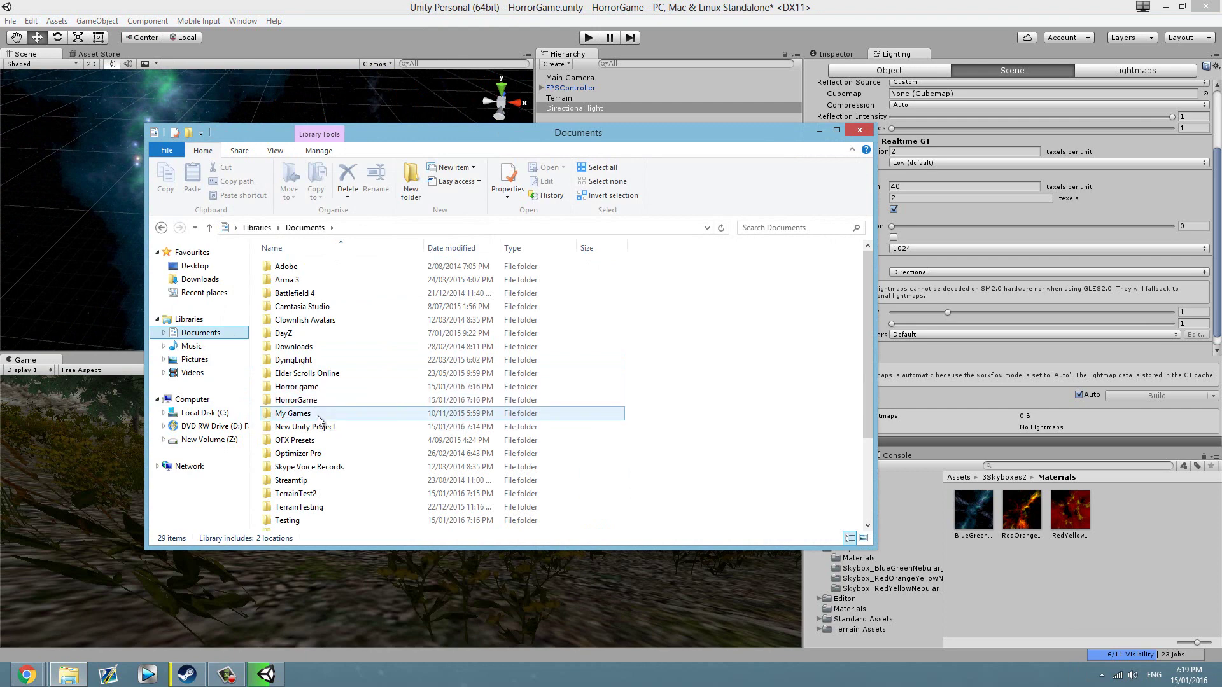
click(859, 131)
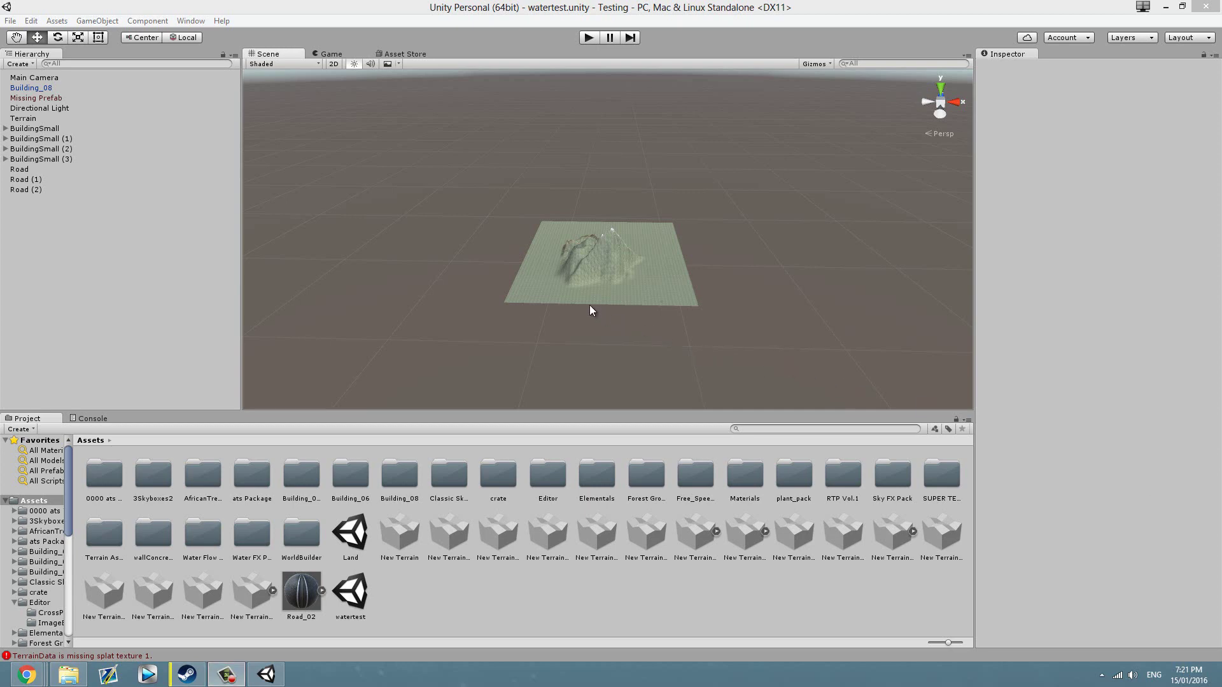
Examine the mountain and the walled-in crater with its buildings in the watertest scene of the Testing project.
scroll(597, 270, up, 6)
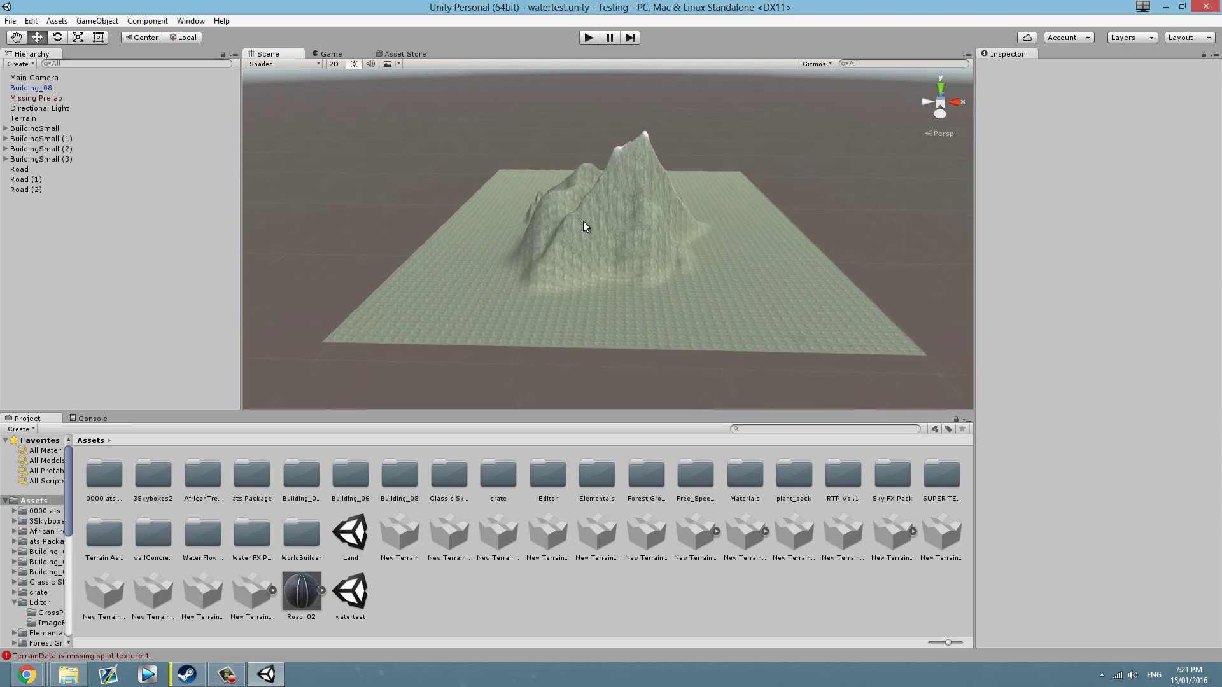
scroll(583, 220, up, 3)
right_drag(475, 205, 488, 239)
mouse_move(322, 266)
middle_down()
mouse_move(300, 268)
mouse_move(968, 218)
mouse_move(478, 277)
mouse_move(700, 257)
middle_up()
middle_drag(471, 295, 661, 312)
scroll(635, 315, up, 2)
scroll(607, 320, down, 2)
scroll(607, 320, down, 3)
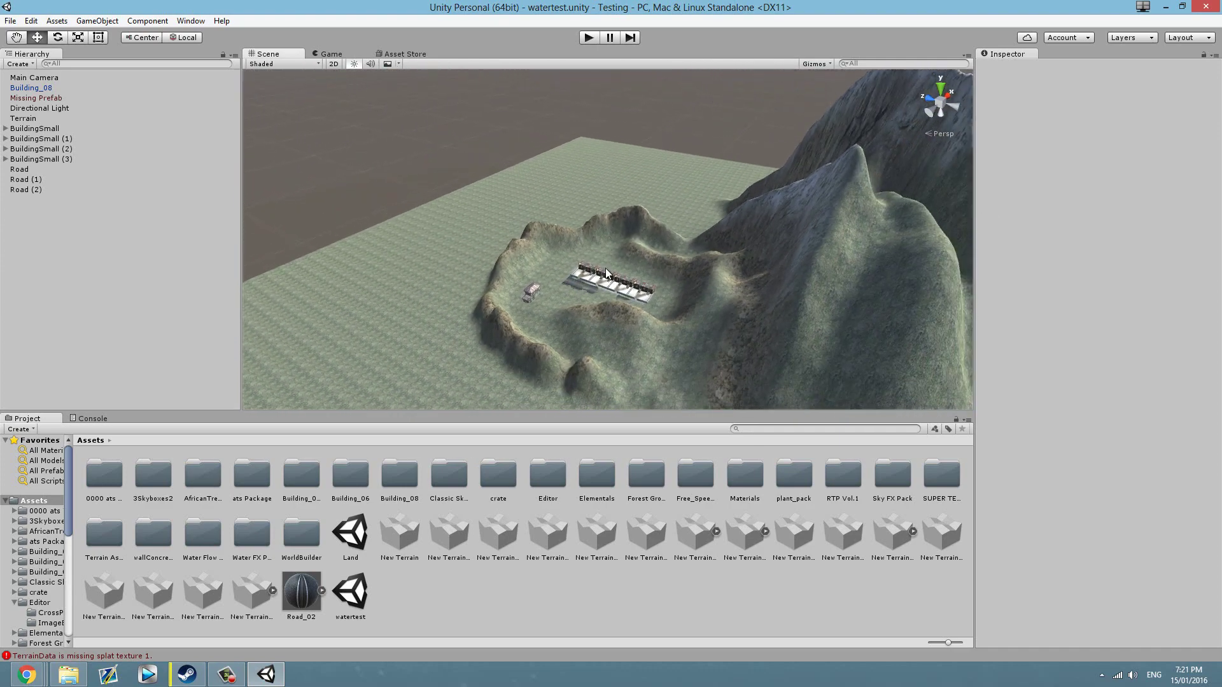
scroll(644, 282, up, 5)
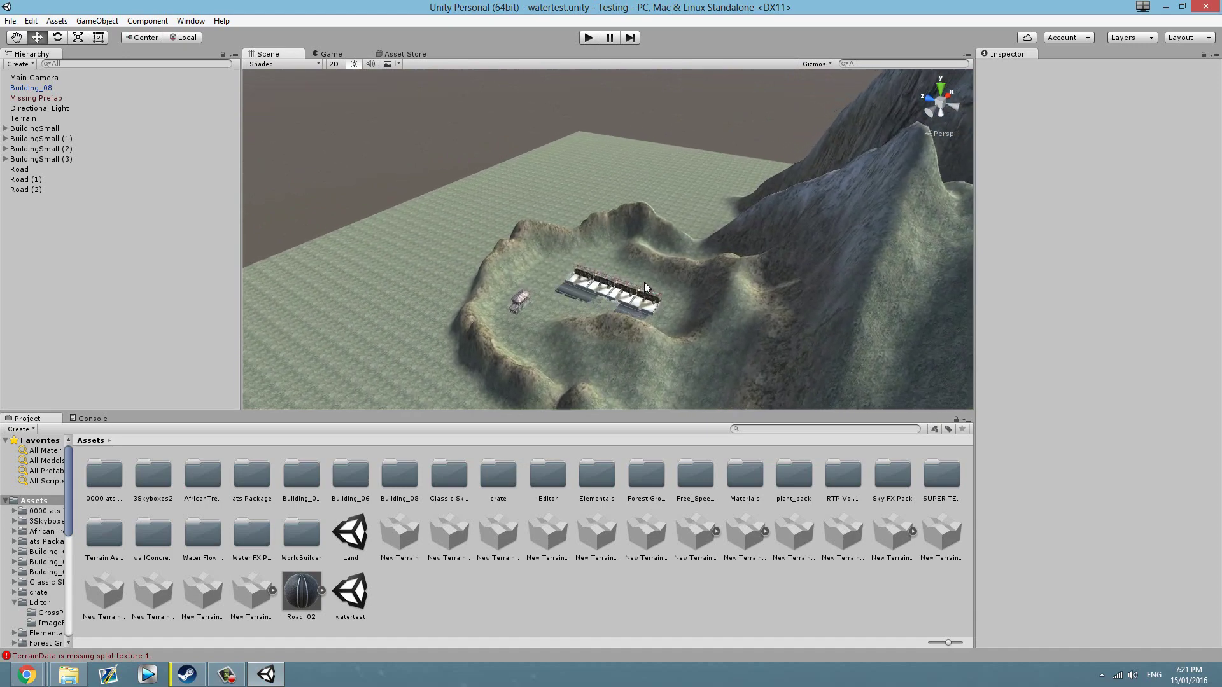
Examine the row of small buildings inside the crater up close, including their roofs, doors and front yards.
scroll(644, 281, up, 9)
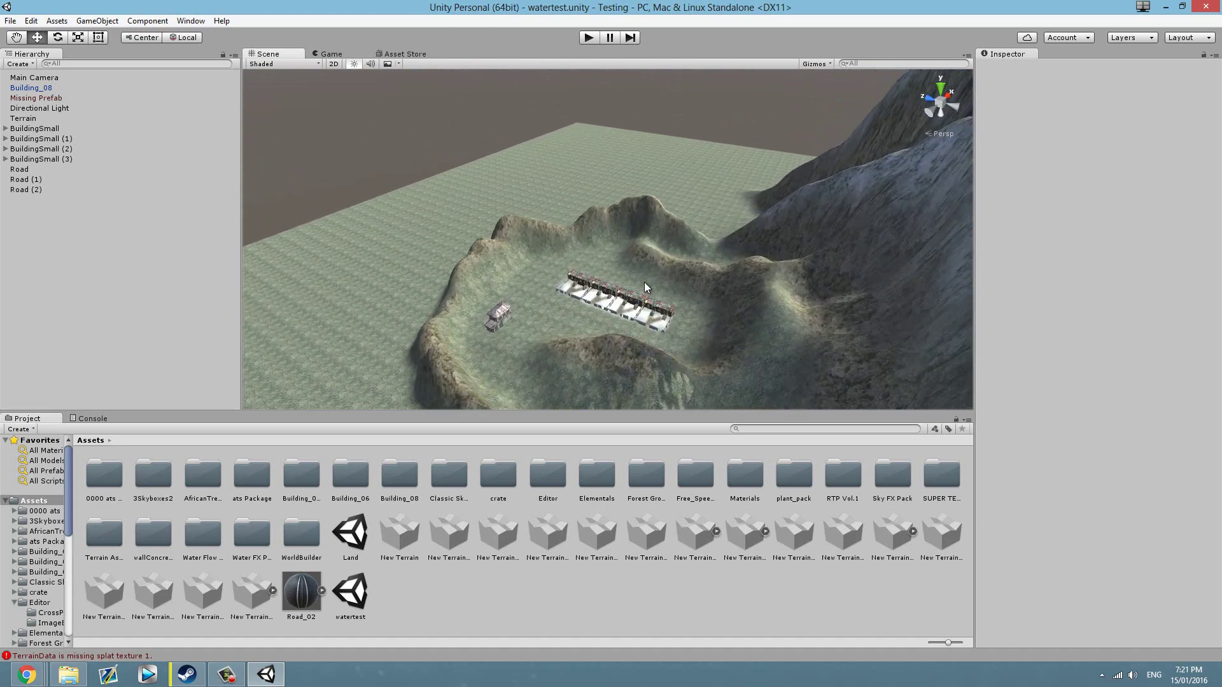
right_drag(644, 281, 680, 380)
scroll(668, 381, up, 7)
right_drag(605, 373, 283, 149)
scroll(721, 343, up, 6)
scroll(721, 343, down, 2)
scroll(721, 342, down, 3)
alt+drag(283, 148, 645, 230)
Try to run the watertest scene, check its Game view and return to the Scene view.
click(587, 38)
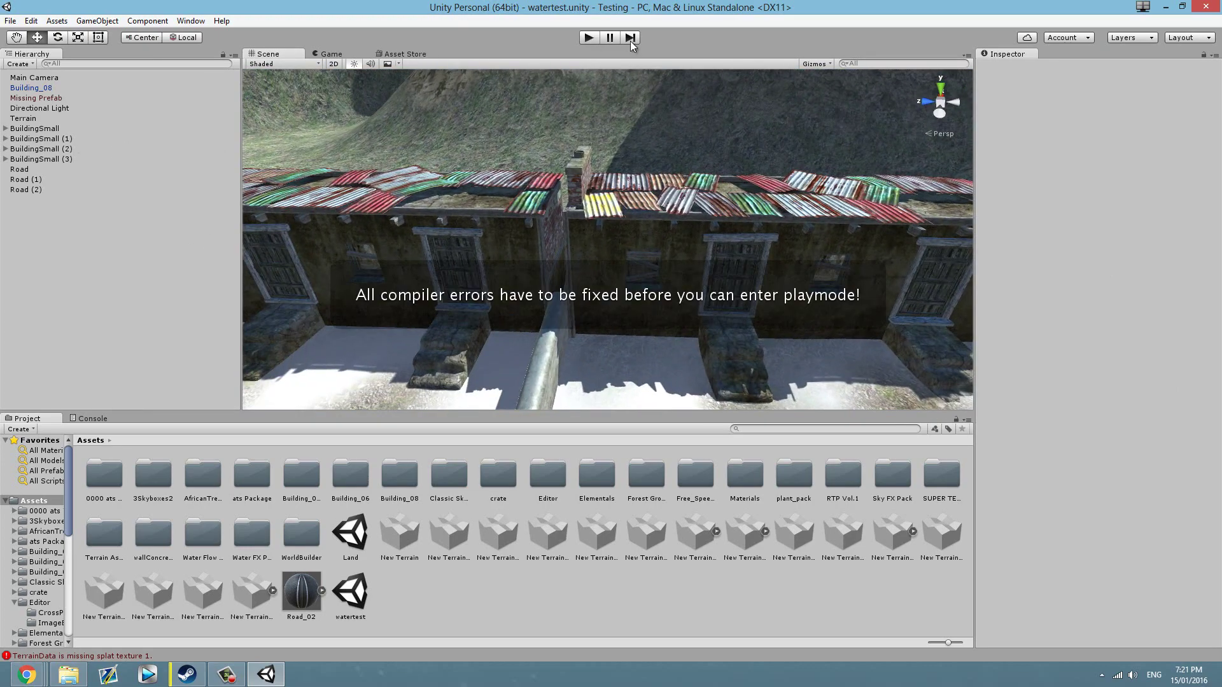
click(332, 54)
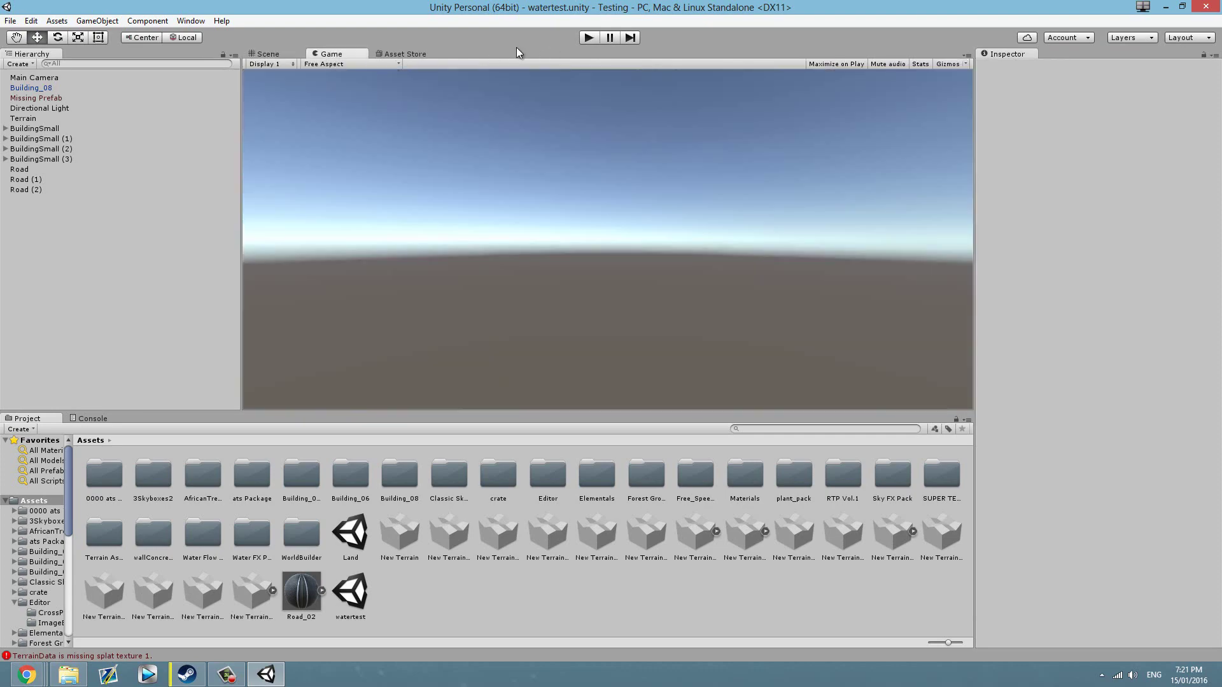
click(278, 54)
Dock the Console below the Inspector and look through its list of errors.
scroll(727, 225, down, 6)
drag(92, 418, 989, 433)
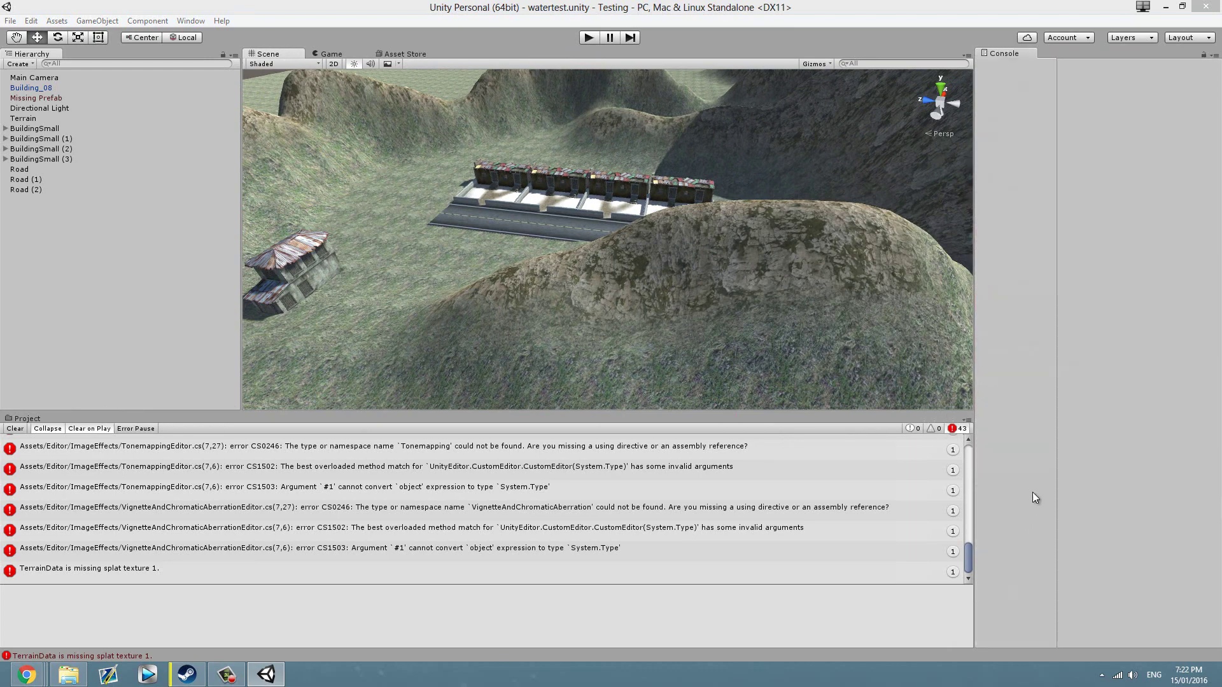
drag(971, 548, 1047, 558)
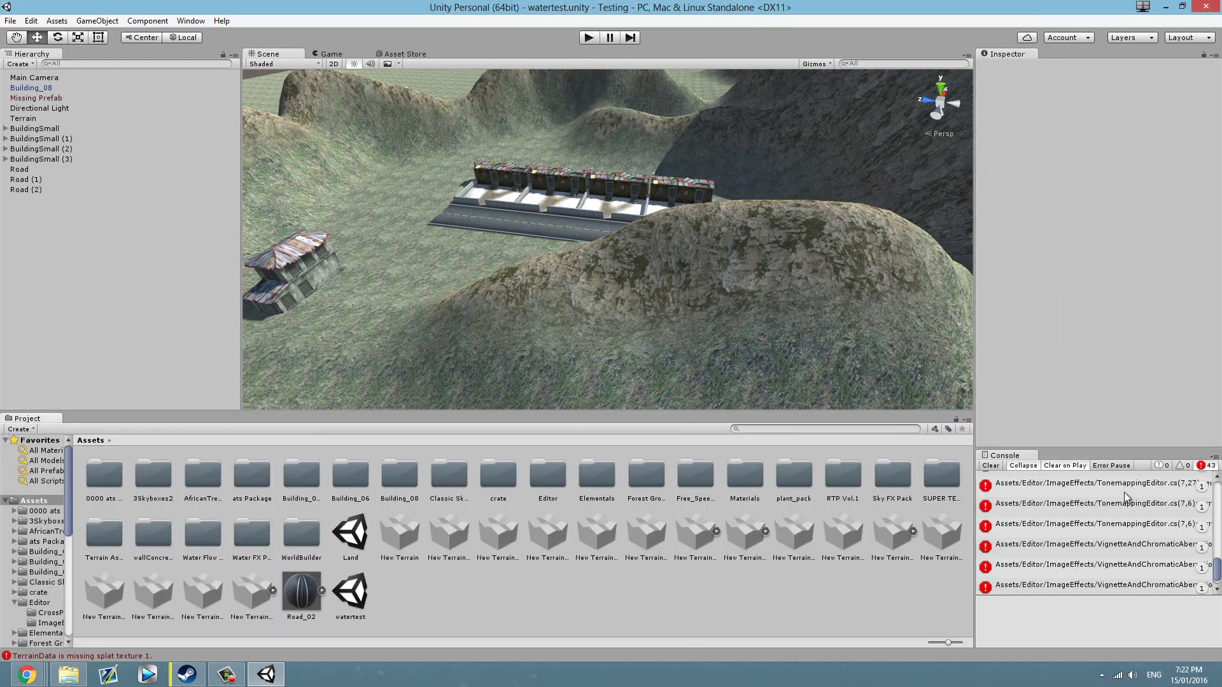
scroll(1125, 492, up, 6)
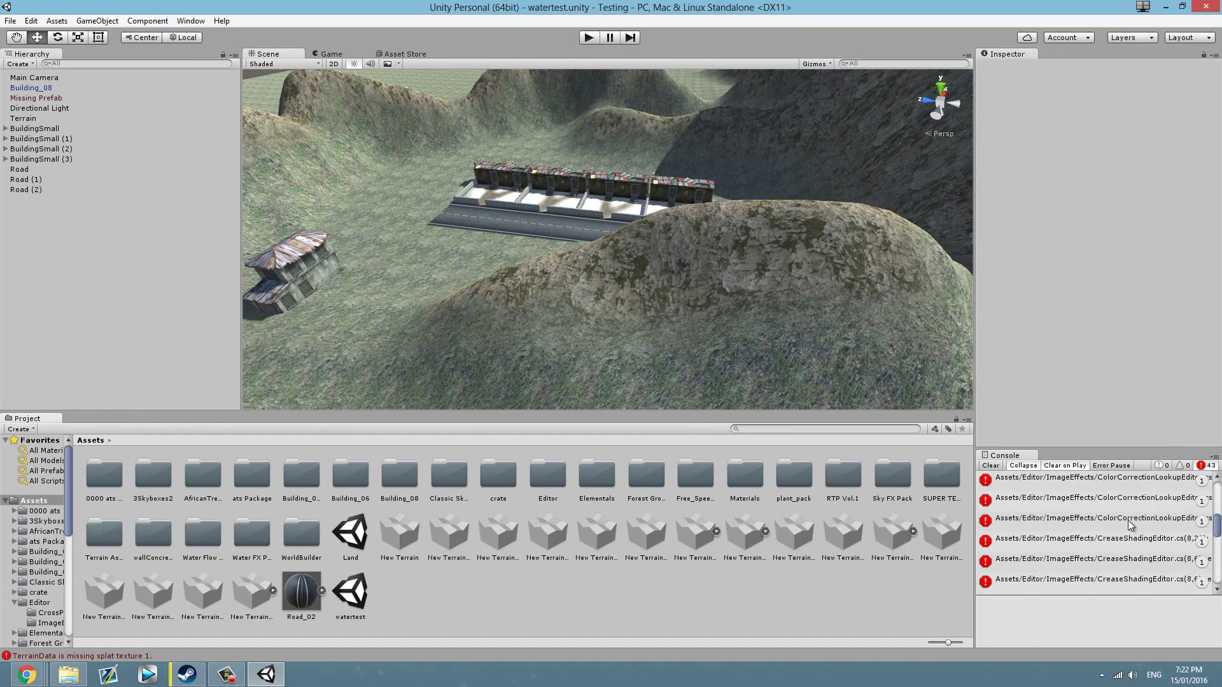
scroll(493, 280, up, 5)
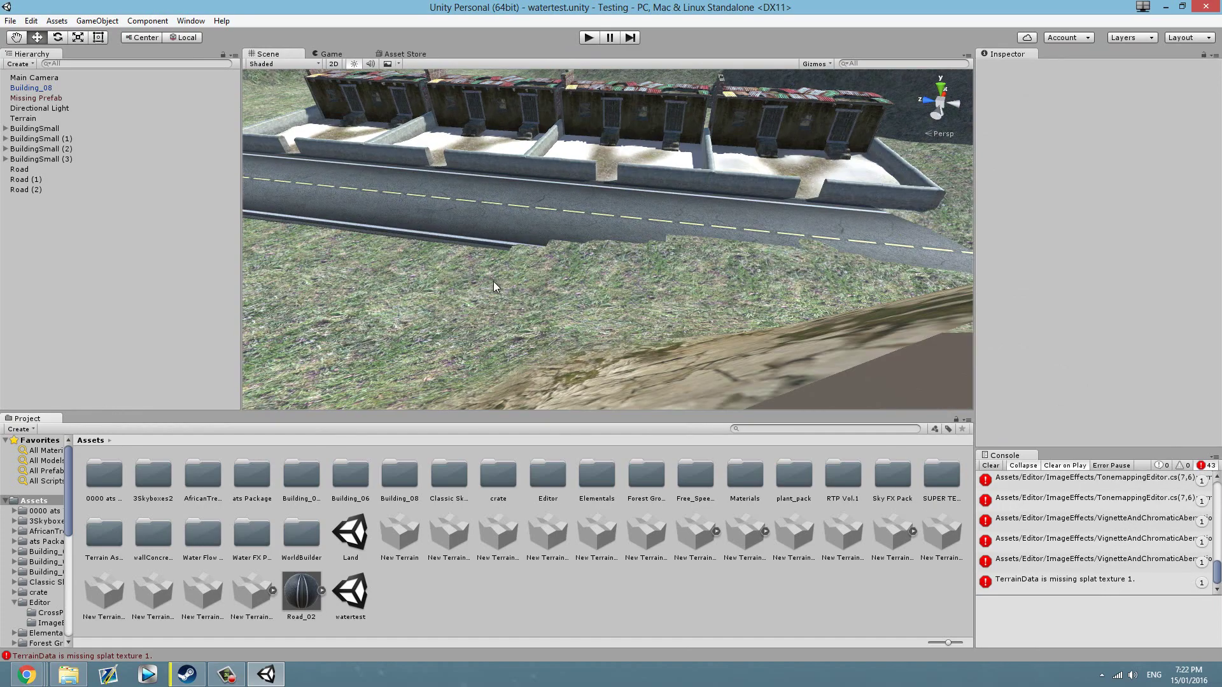
Examine the mountain behind the building roofs and the hills that surround the road.
right_drag(592, 254, 741, 356)
scroll(357, 195, up, 3)
scroll(758, 303, up, 2)
scroll(742, 357, down, 8)
right_drag(690, 273, 1064, 51)
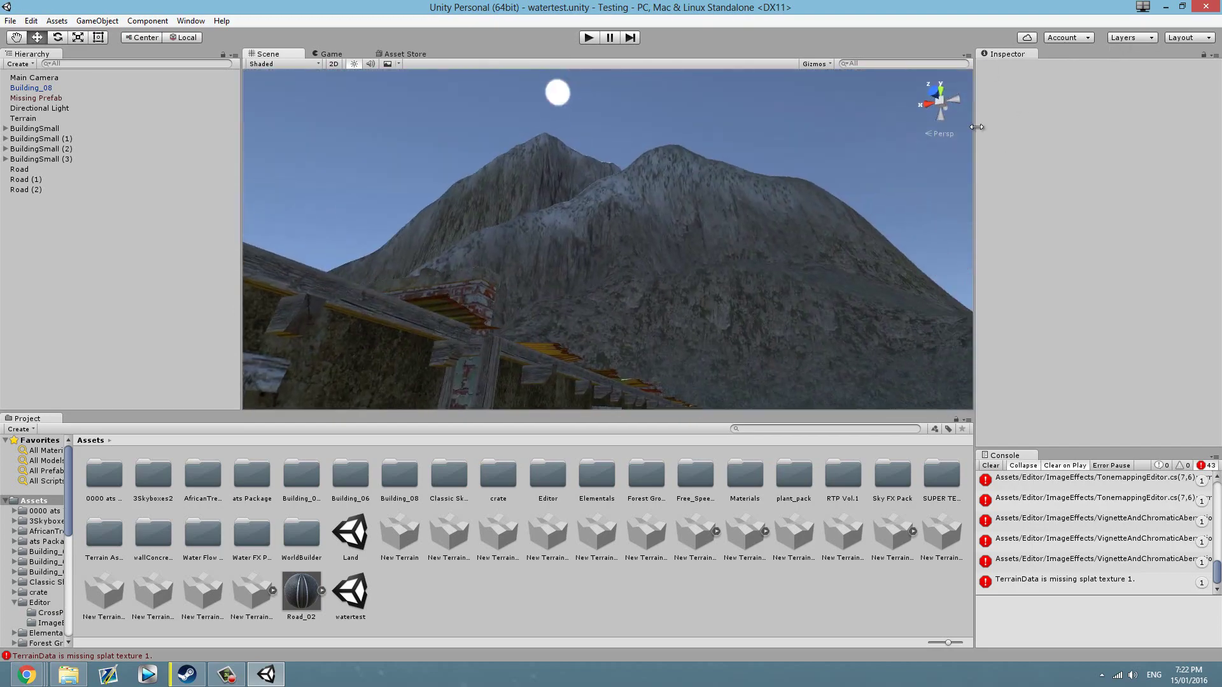
scroll(656, 213, down, 5)
scroll(658, 213, up, 8)
right_drag(658, 211, 376, 269)
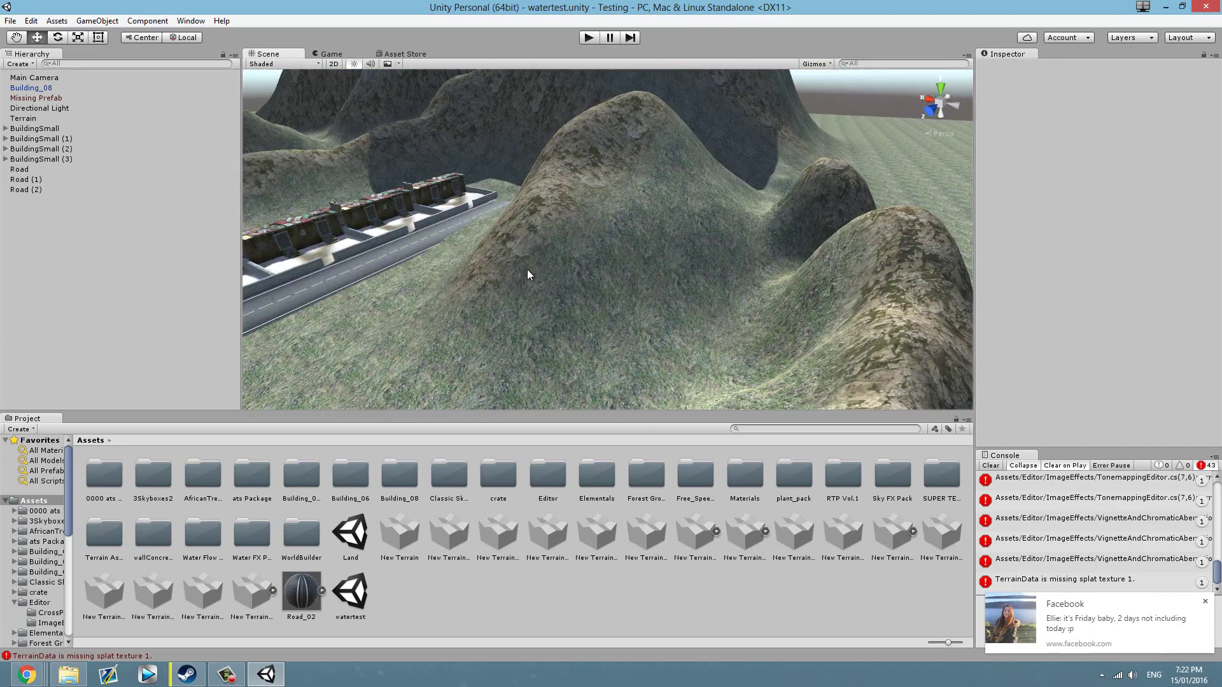
Examine the building fronts with their low walls, the road running past them and the separate house on the grass.
scroll(537, 223, up, 5)
right_drag(537, 223, 619, 158)
scroll(619, 201, up, 5)
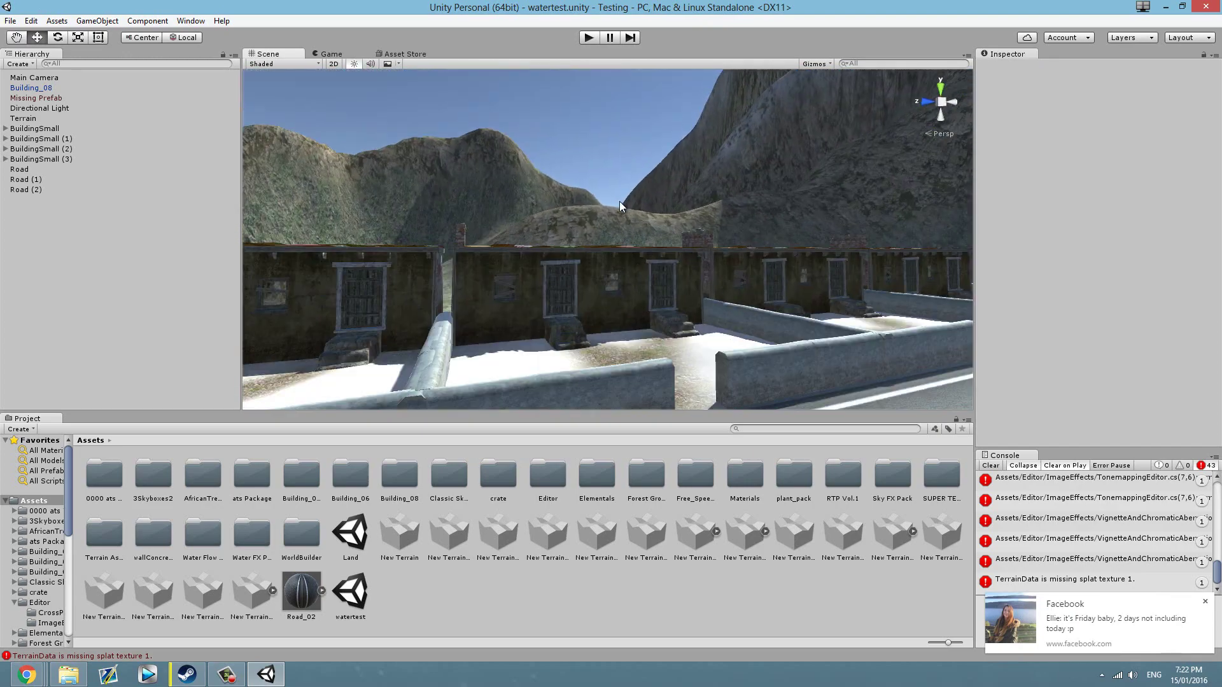
right_drag(628, 249, 756, 278)
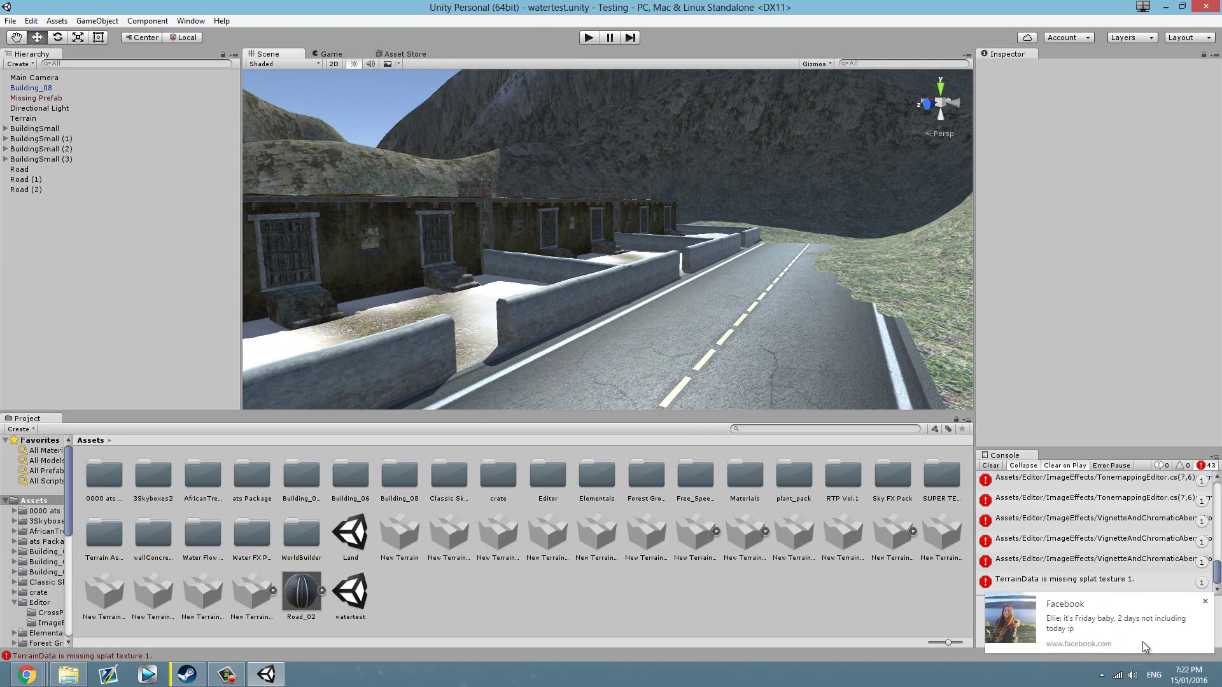
scroll(690, 266, down, 3)
right_drag(689, 266, 514, 326)
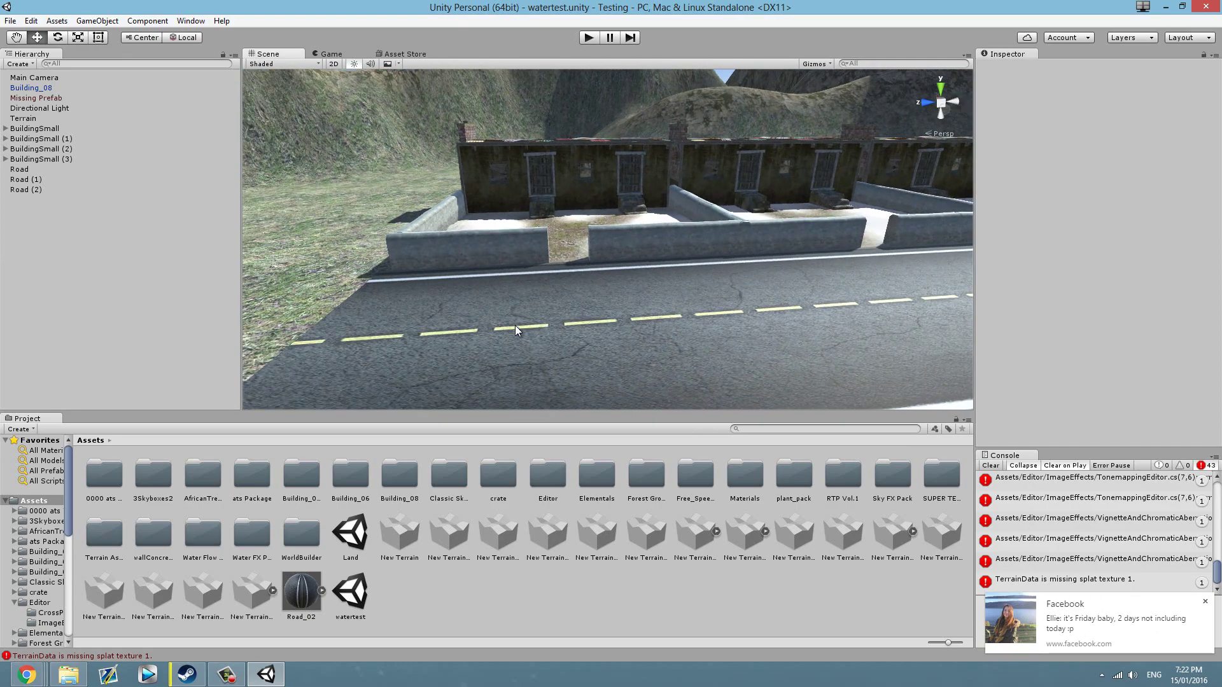
scroll(555, 295, down, 6)
scroll(588, 275, up, 6)
right_drag(588, 275, 470, 564)
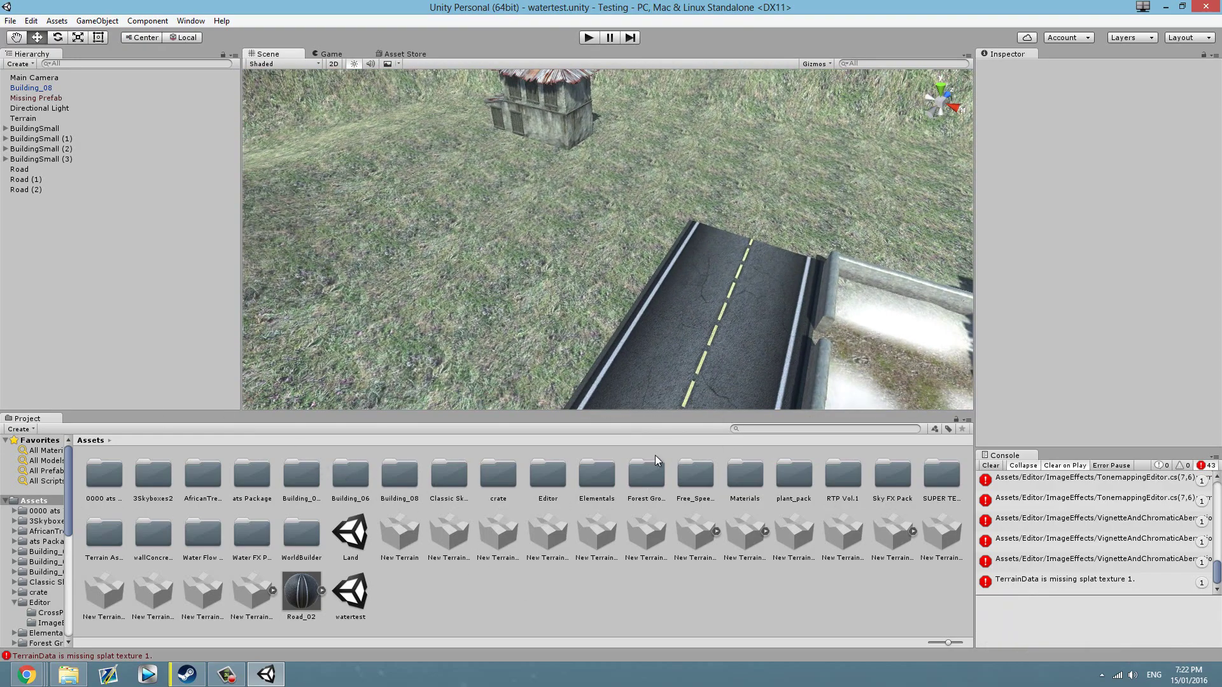